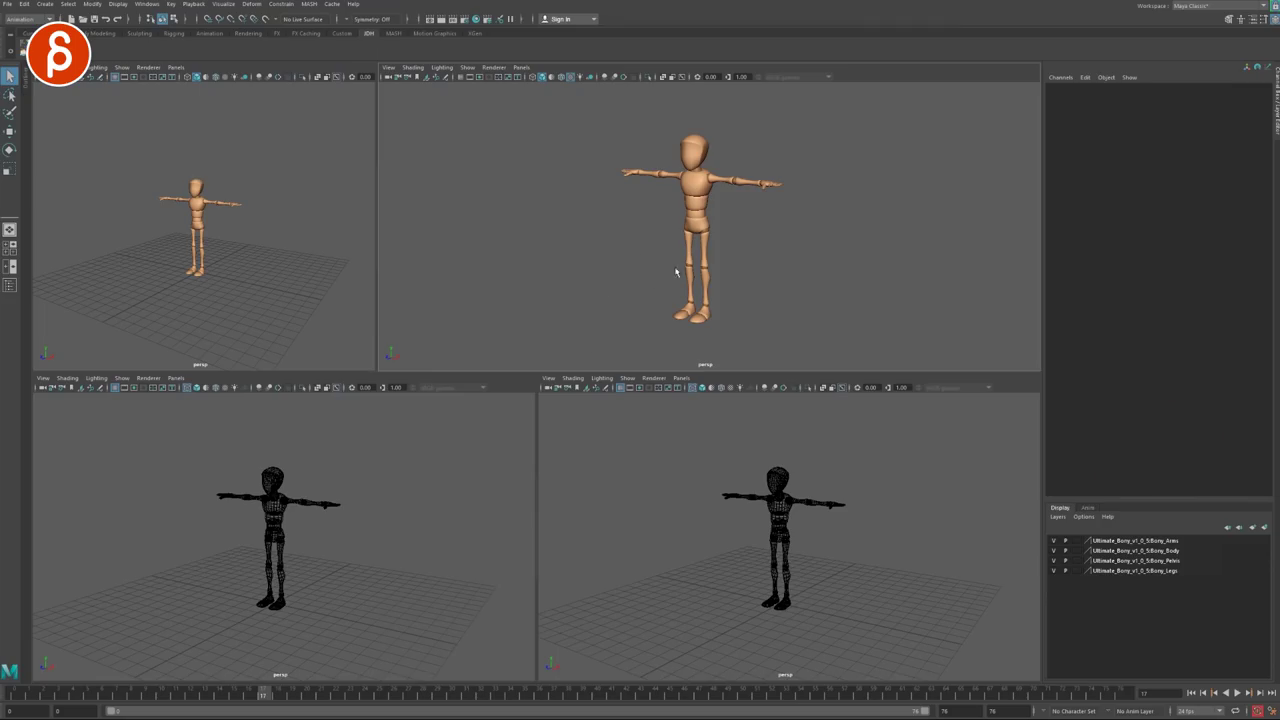
Replace the smaller shaded perspective view with an Outliner.
alt+drag(584, 266, 623, 279)
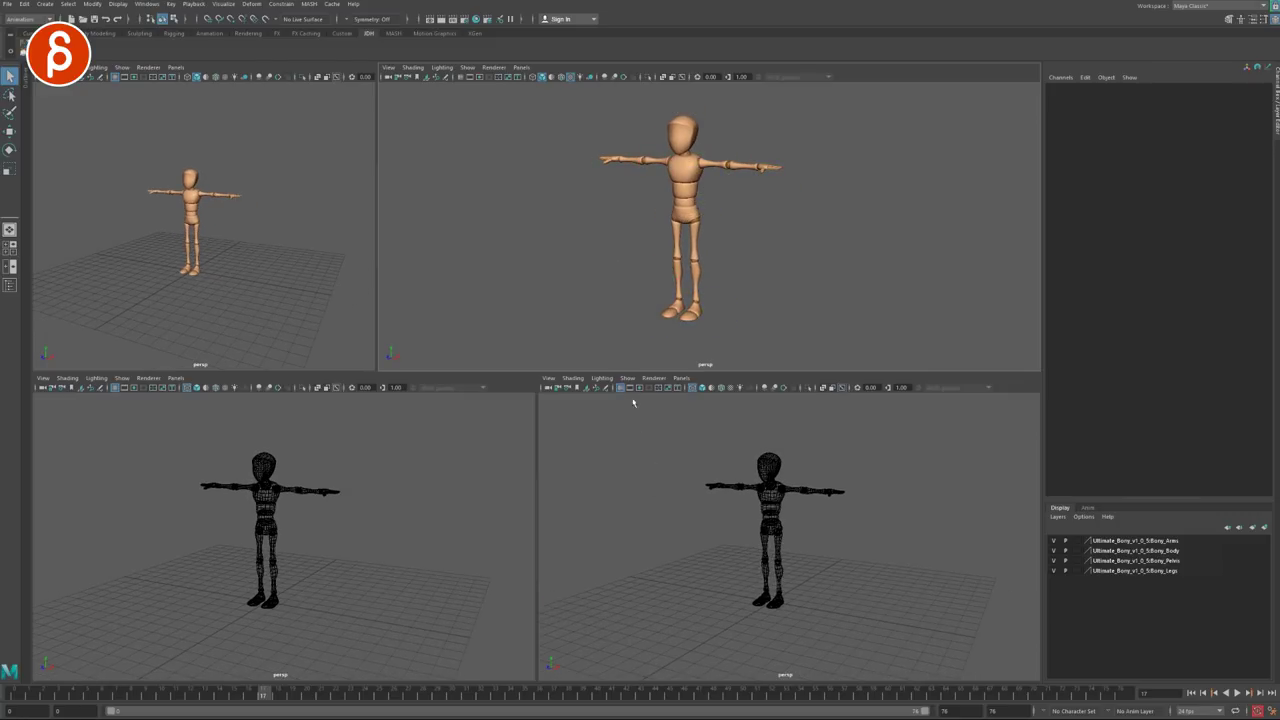
click(176, 67)
mouse_move(237, 121)
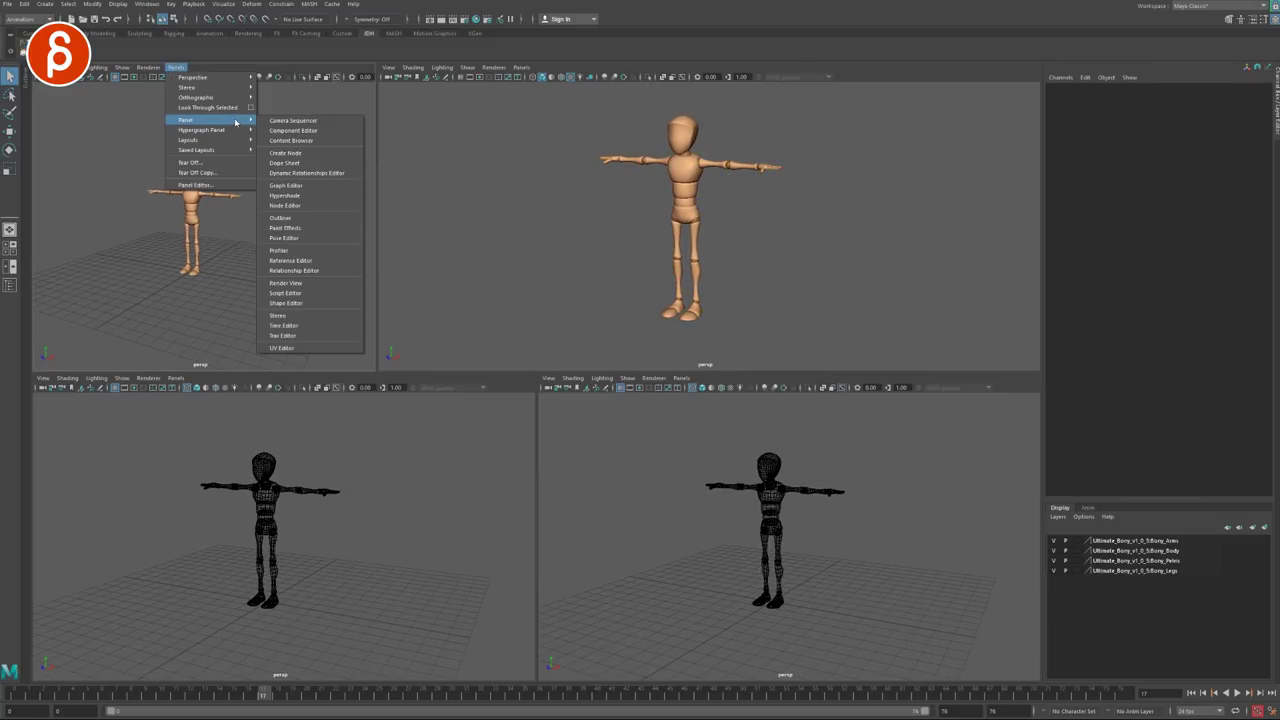
click(281, 217)
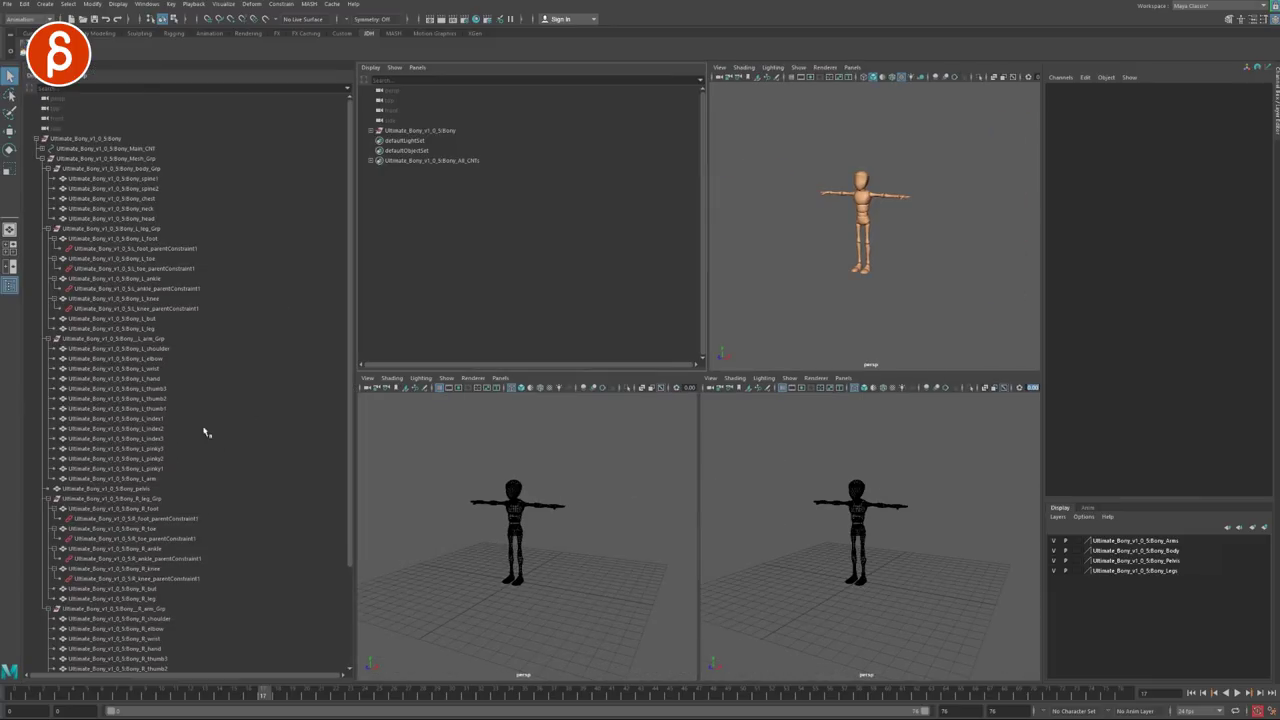
Replace the wireframe view beneath the new Outliner with the Graph Editor and hide the extra docked Outliner.
click(500, 378)
mouse_move(540, 430)
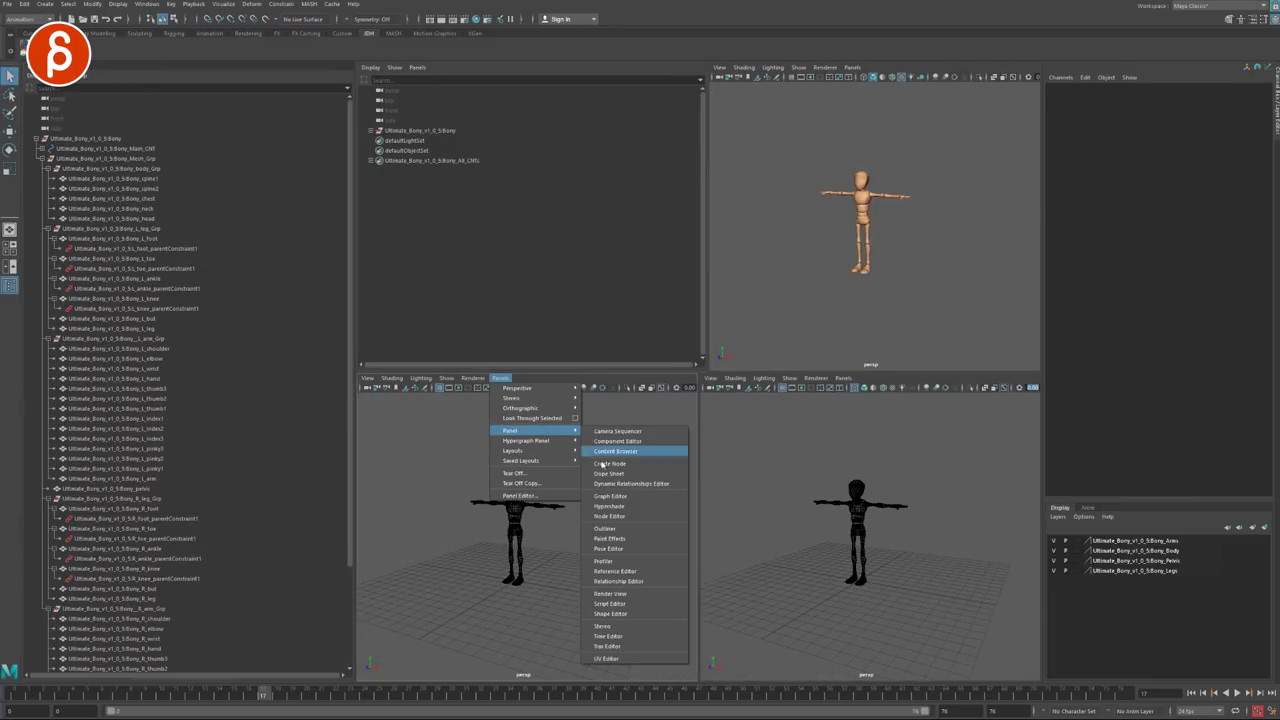
click(609, 496)
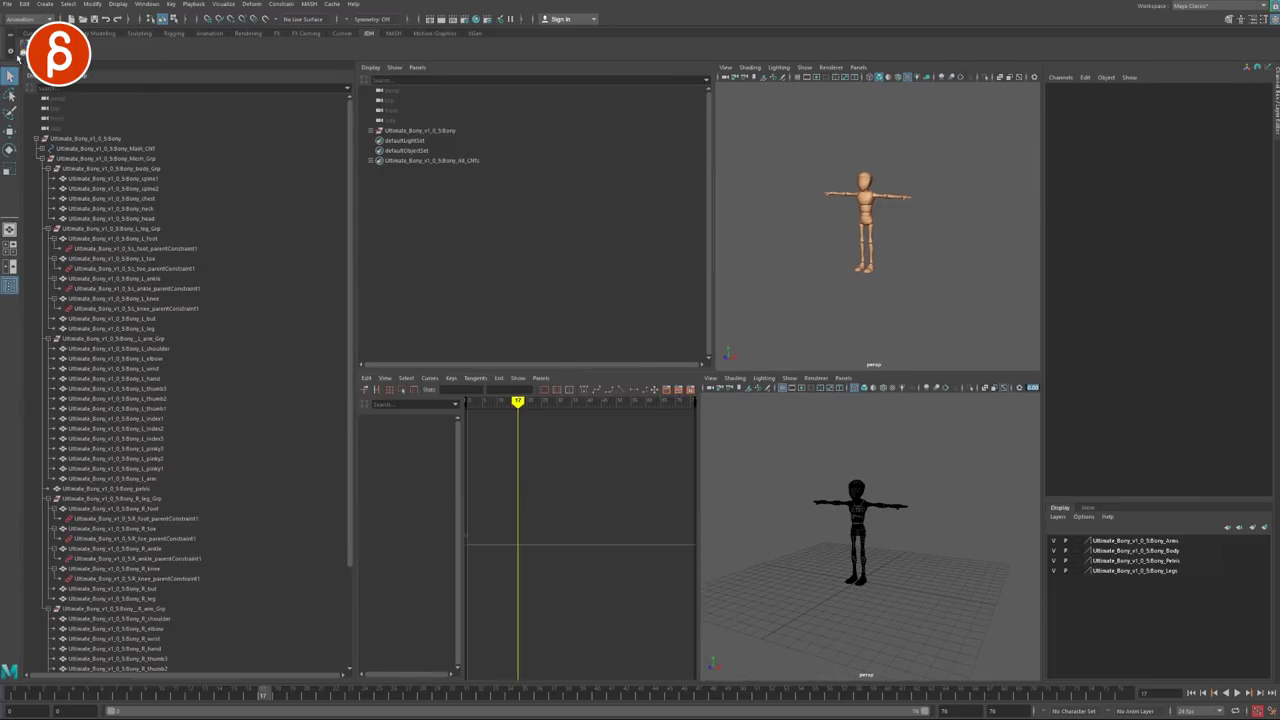
click(36, 66)
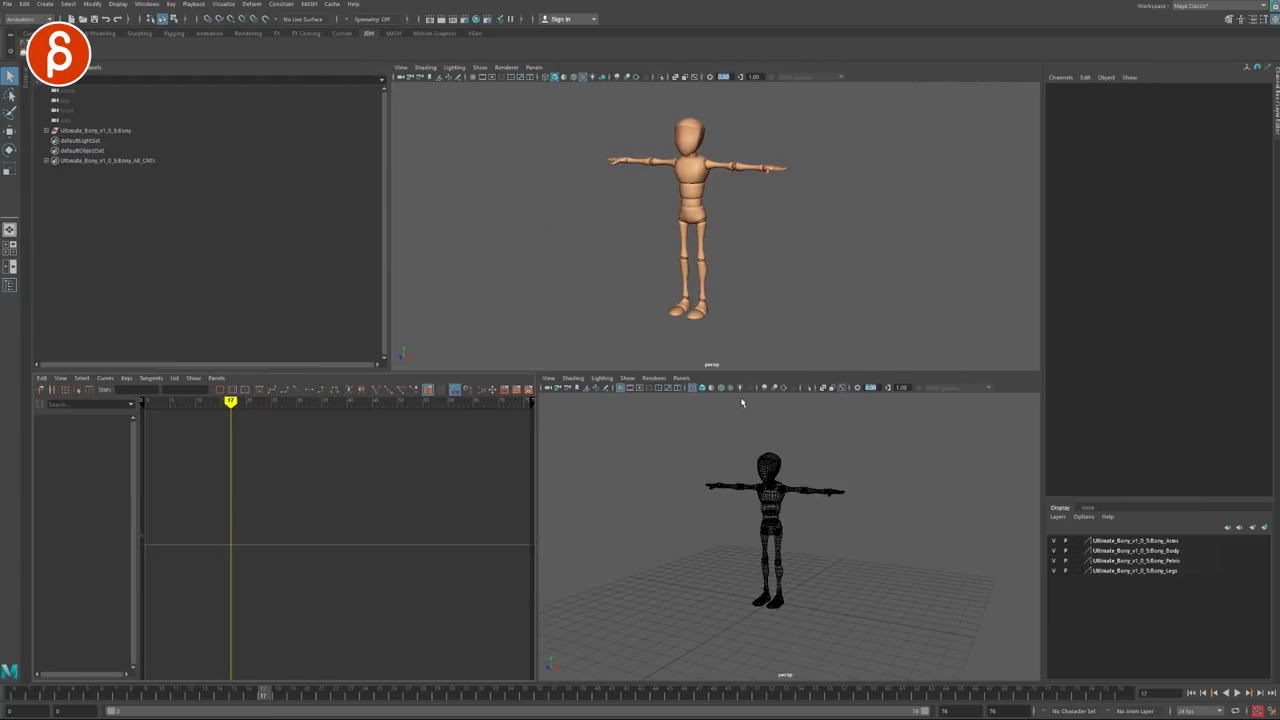
Create a new camera and rename it render_cam in the Outliner.
alt+drag(563, 201, 602, 229)
click(45, 4)
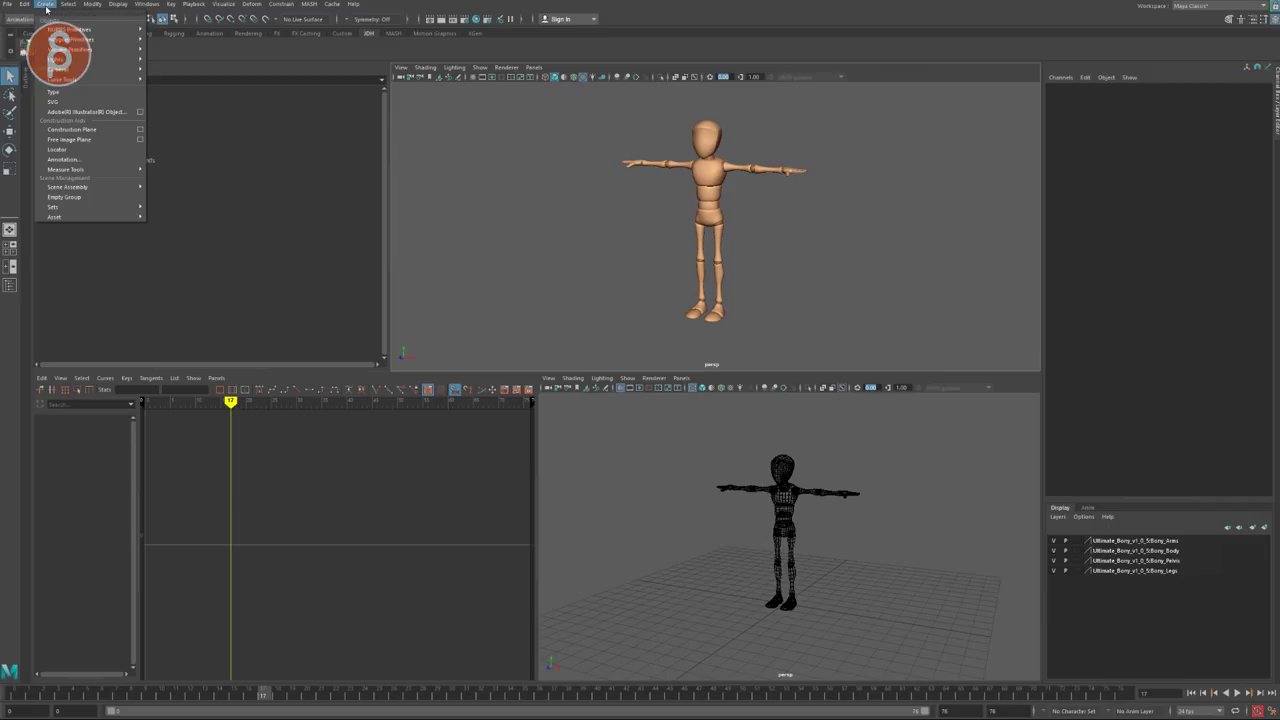
mouse_move(125, 75)
click(165, 78)
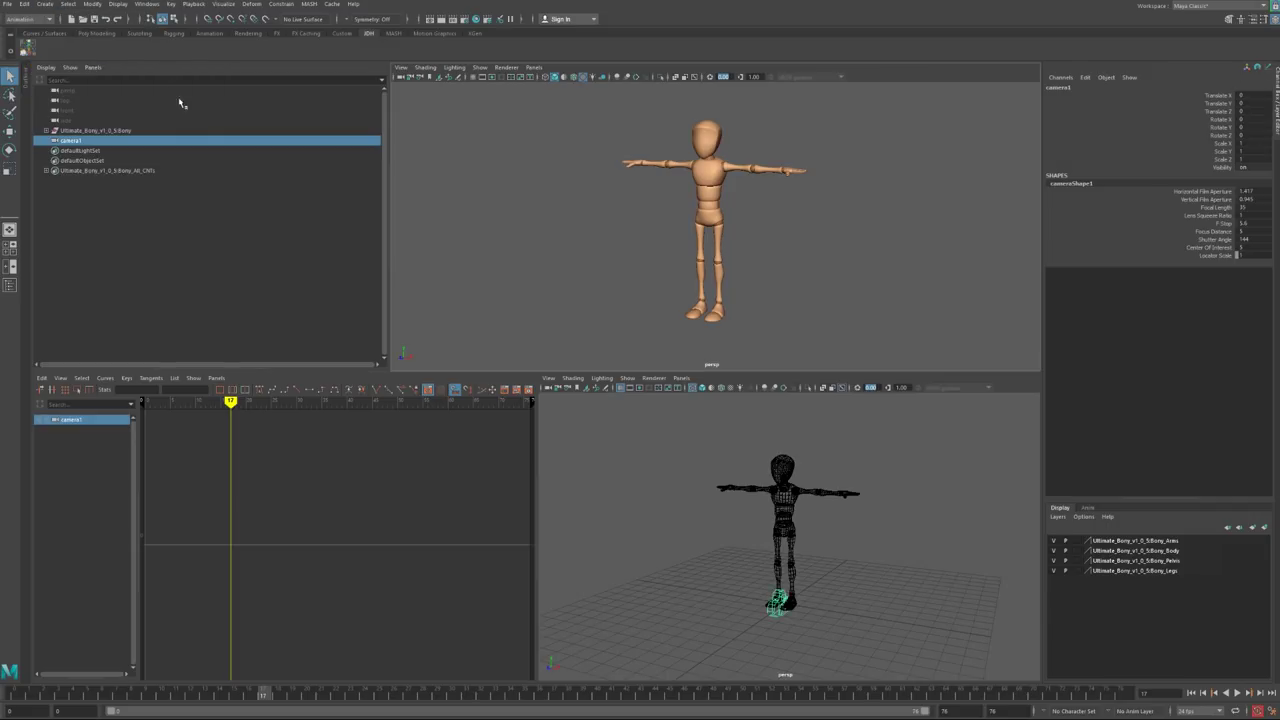
double_click(210, 140)
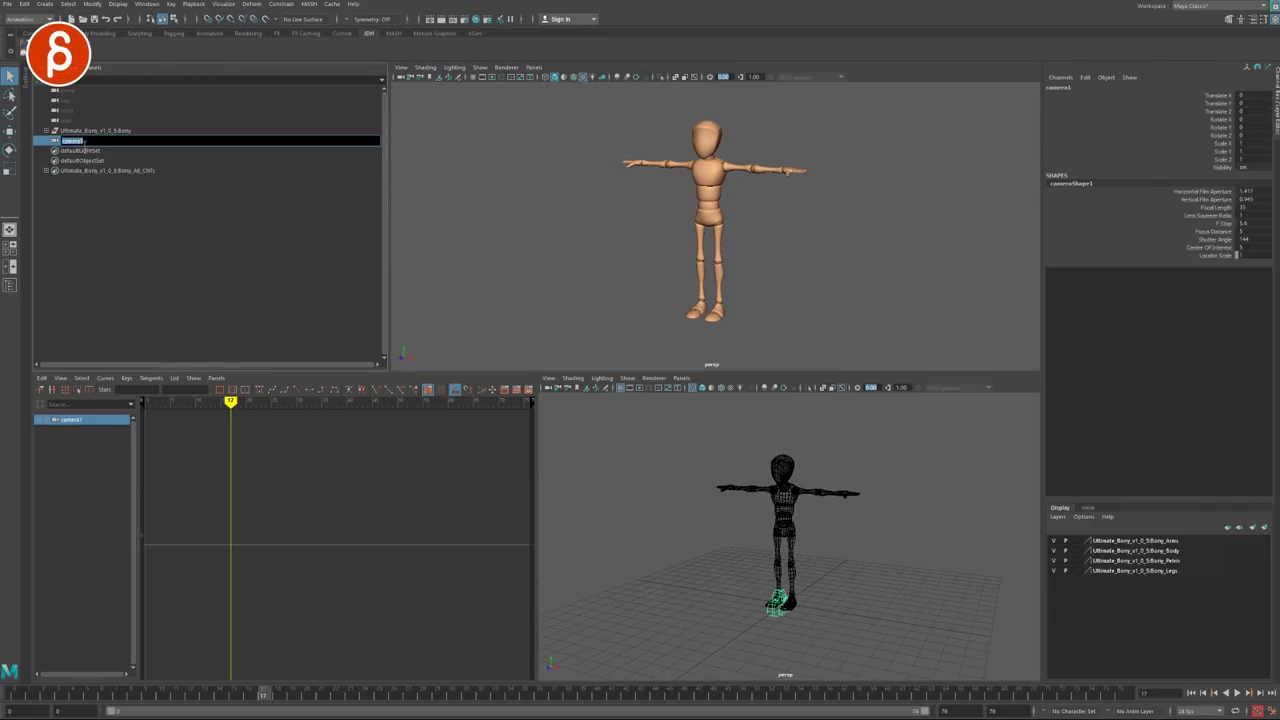
text(render_cam)
key(Return)
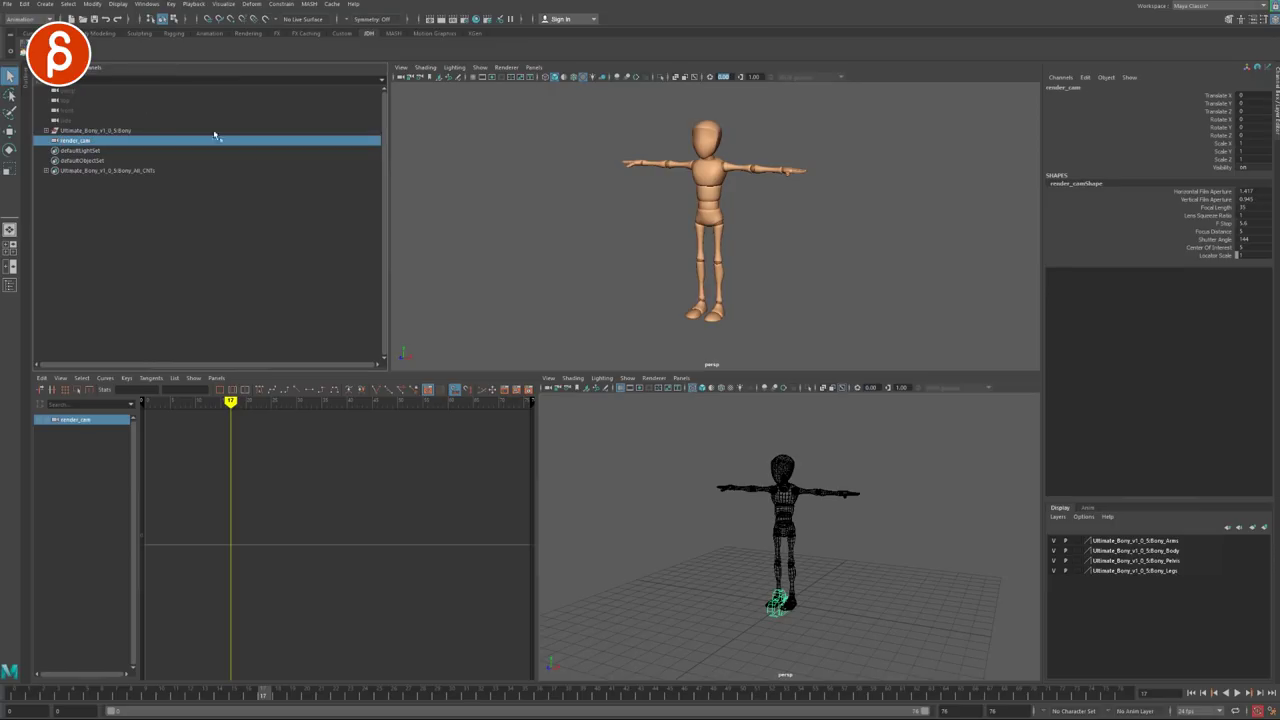
Create a free image plane and turn on image plane display in the shaded perspective view.
click(45, 4)
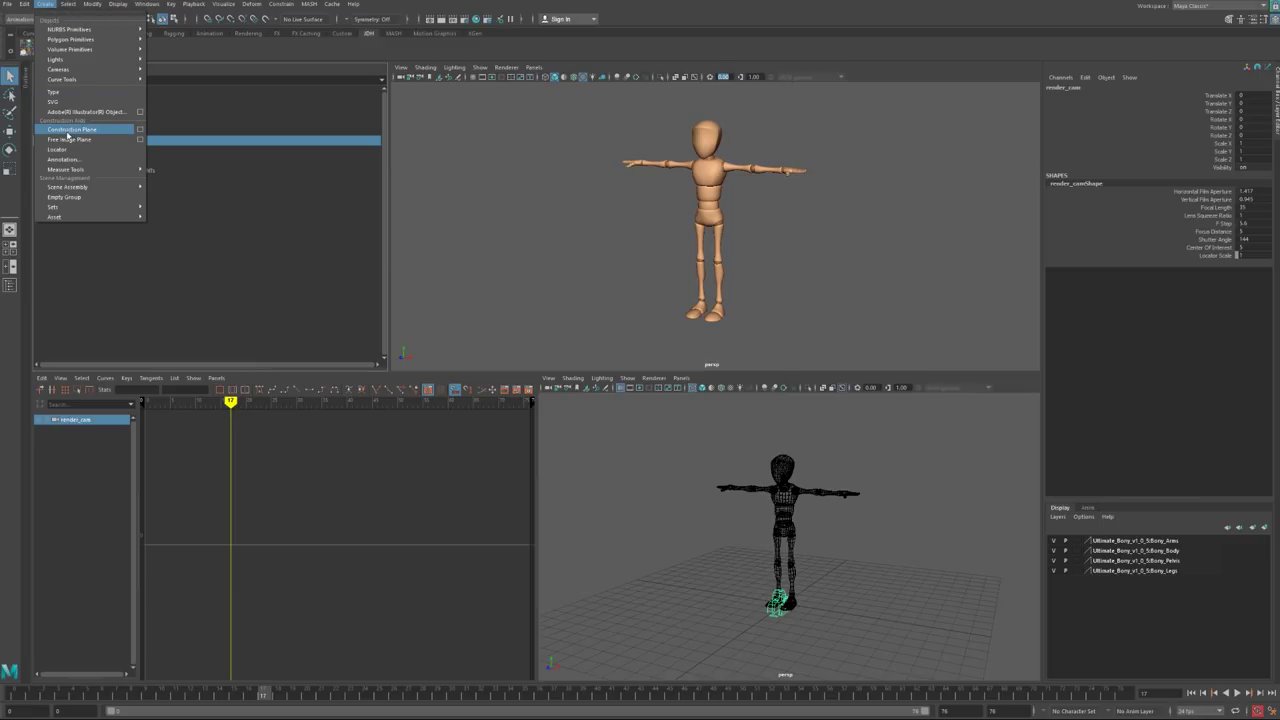
click(68, 139)
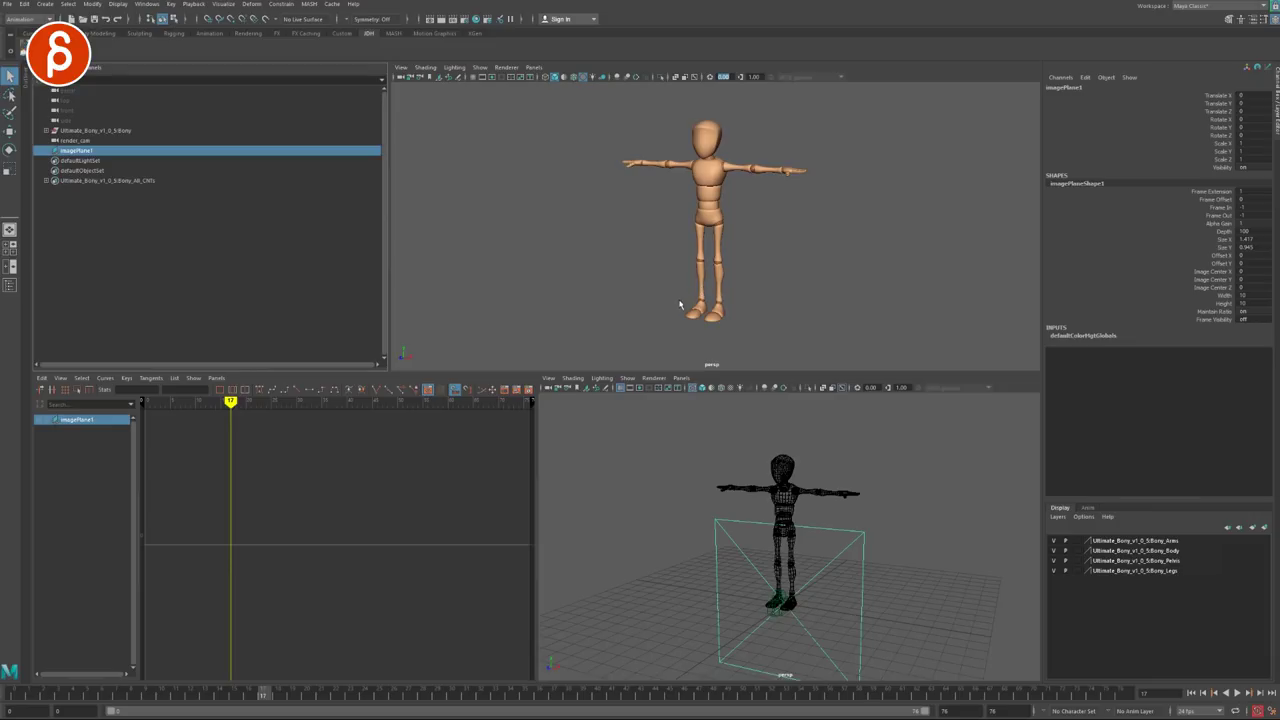
click(534, 67)
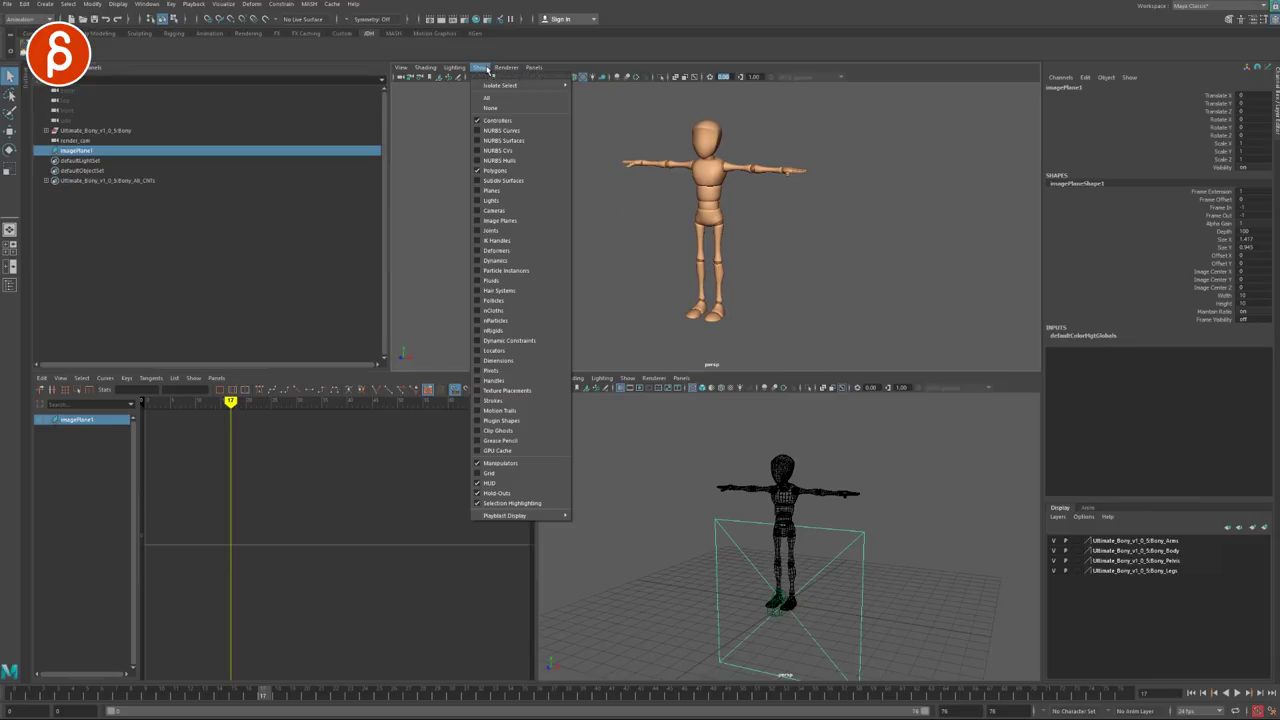
click(540, 240)
scroll(646, 310, down, 3)
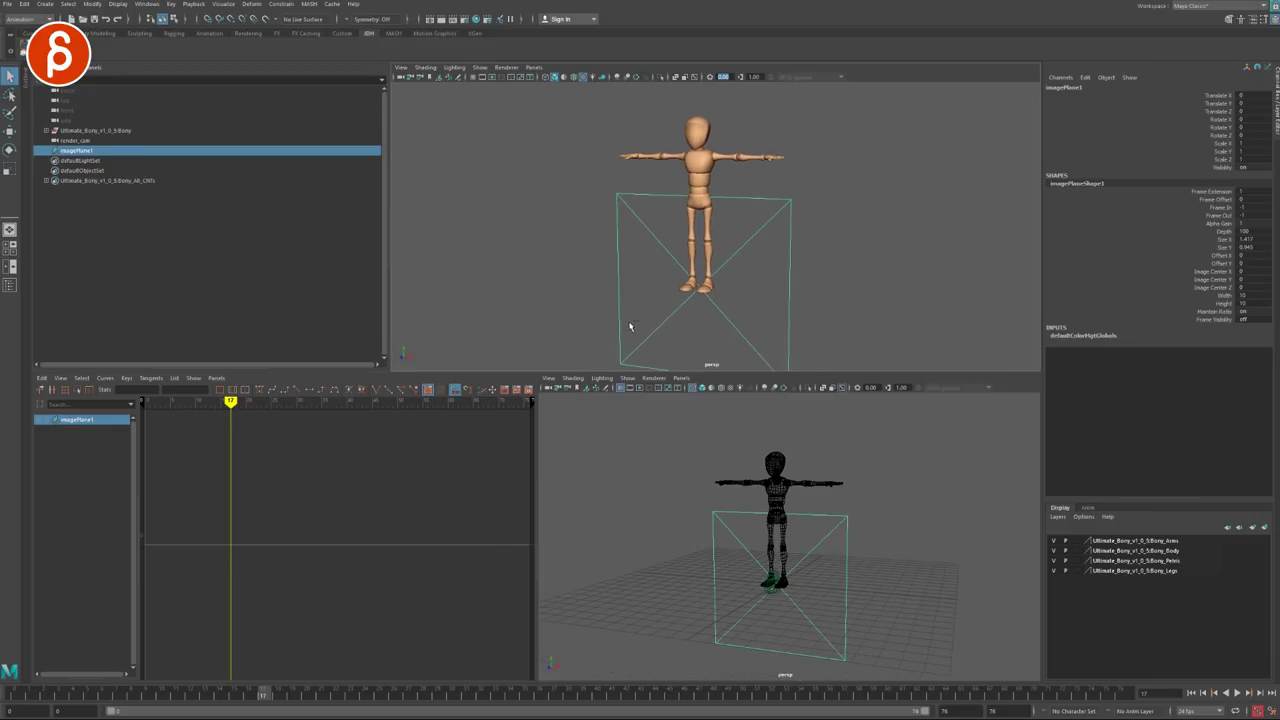
Set the image plane's type to Movie and load ref_b_w.mp4 from the Footage folder, listing all file types.
key(ctrl+a)
click(1152, 256)
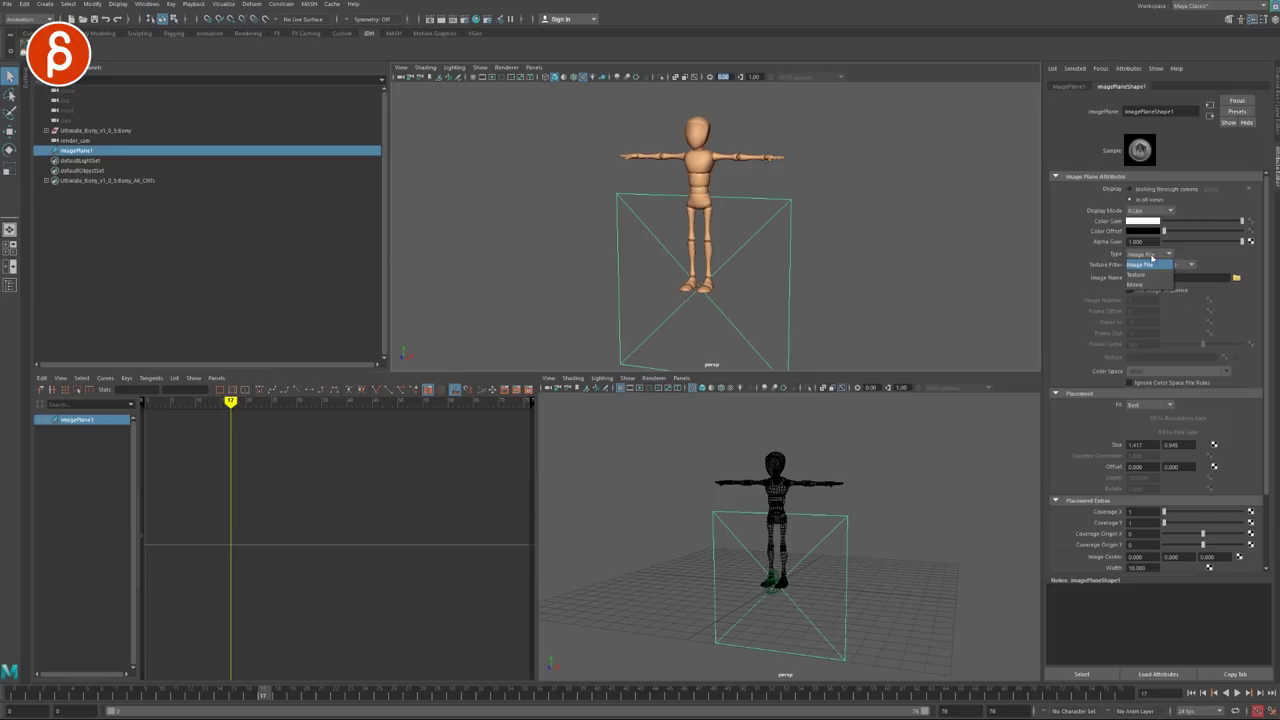
click(1140, 285)
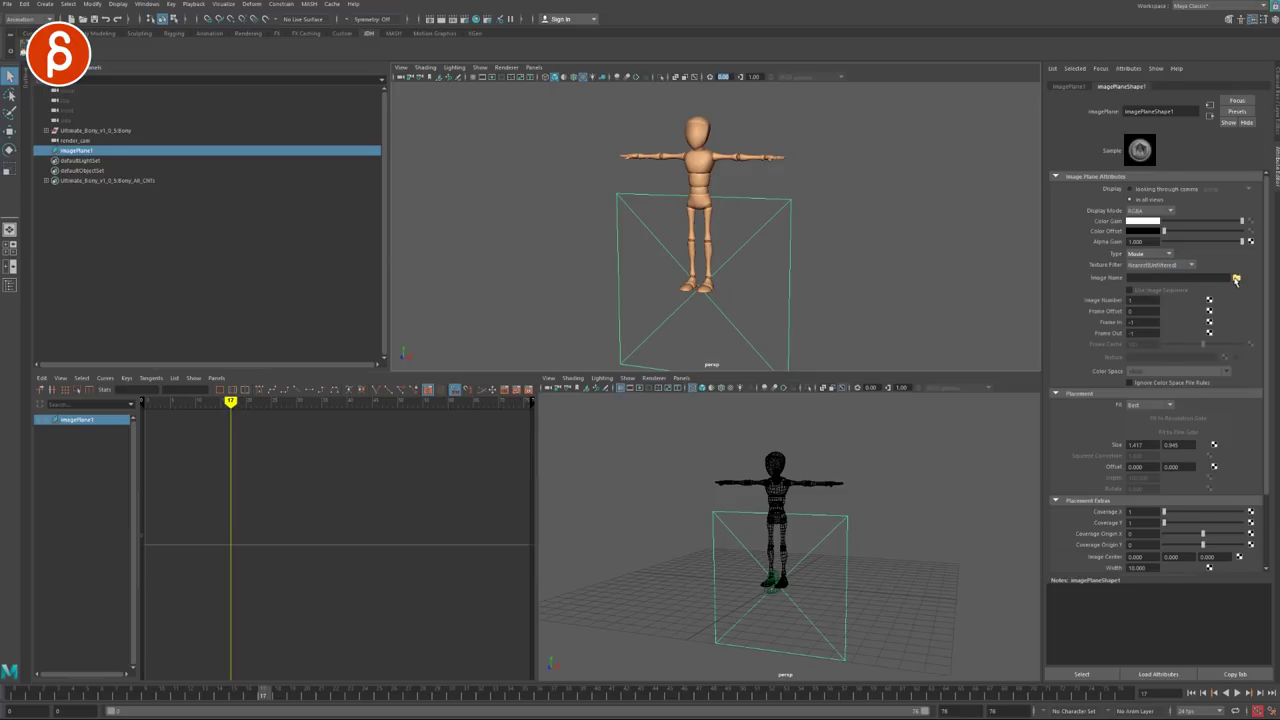
click(1236, 279)
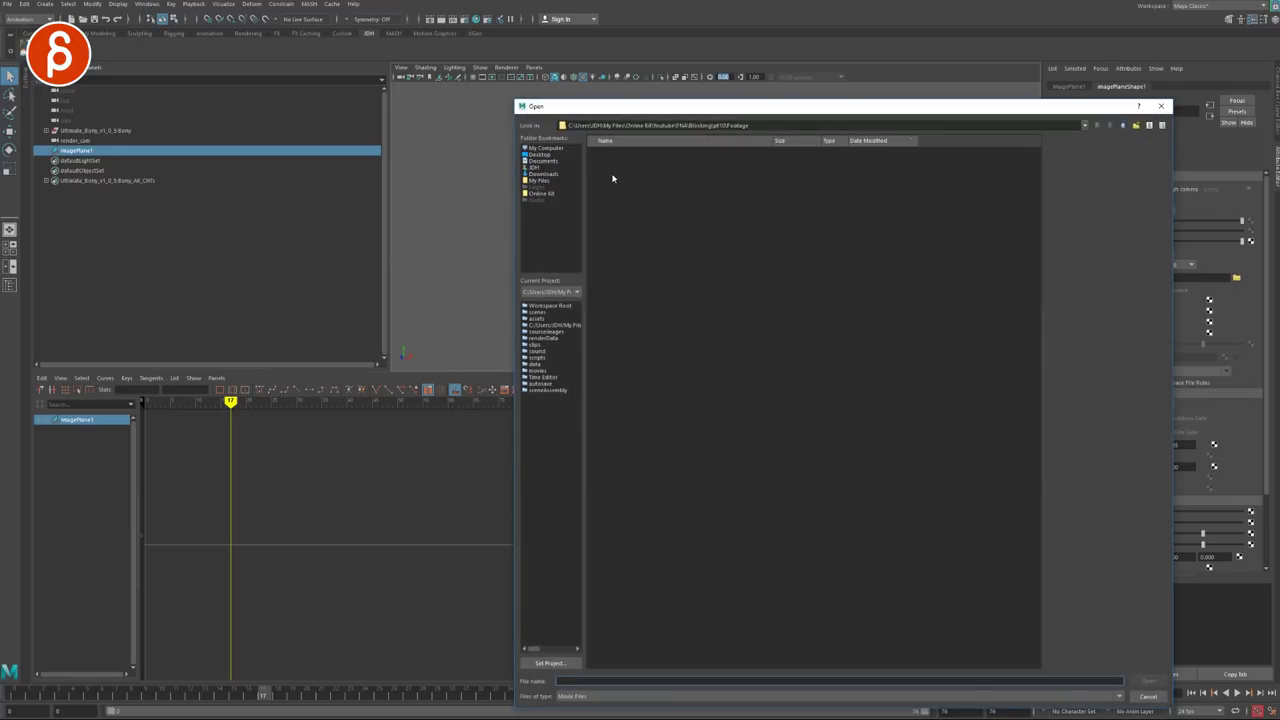
click(816, 698)
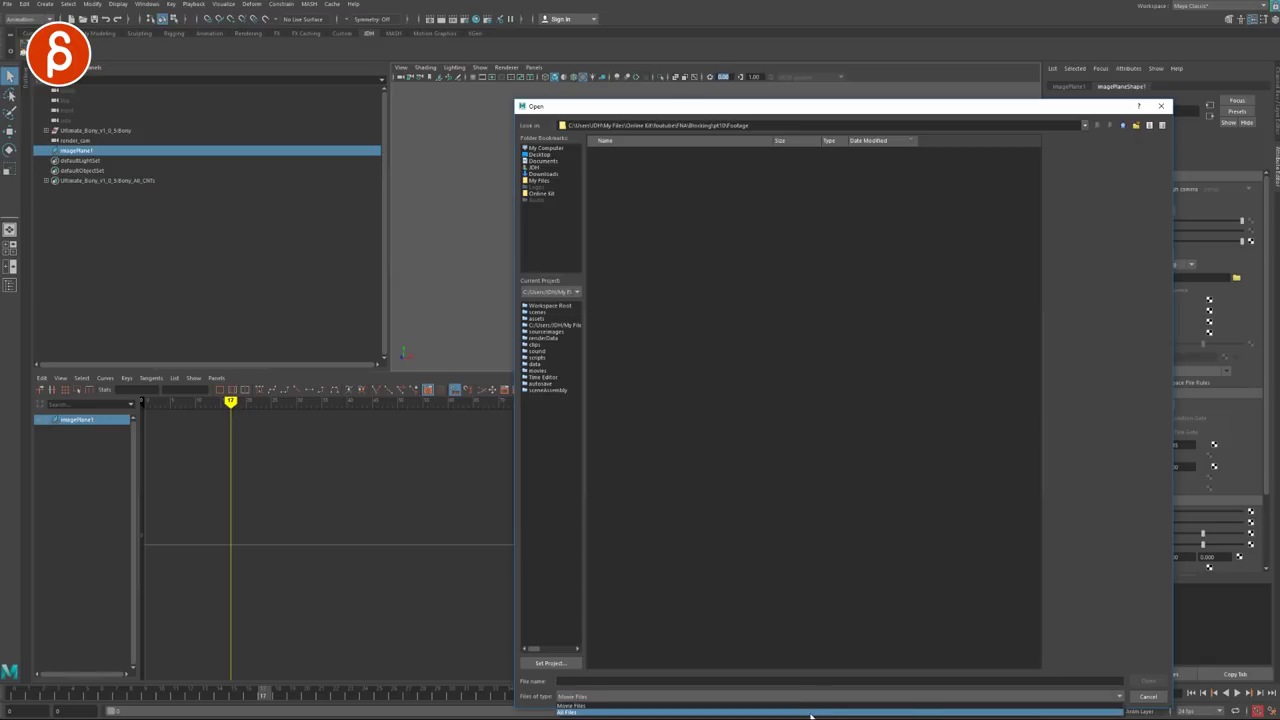
click(816, 710)
click(623, 160)
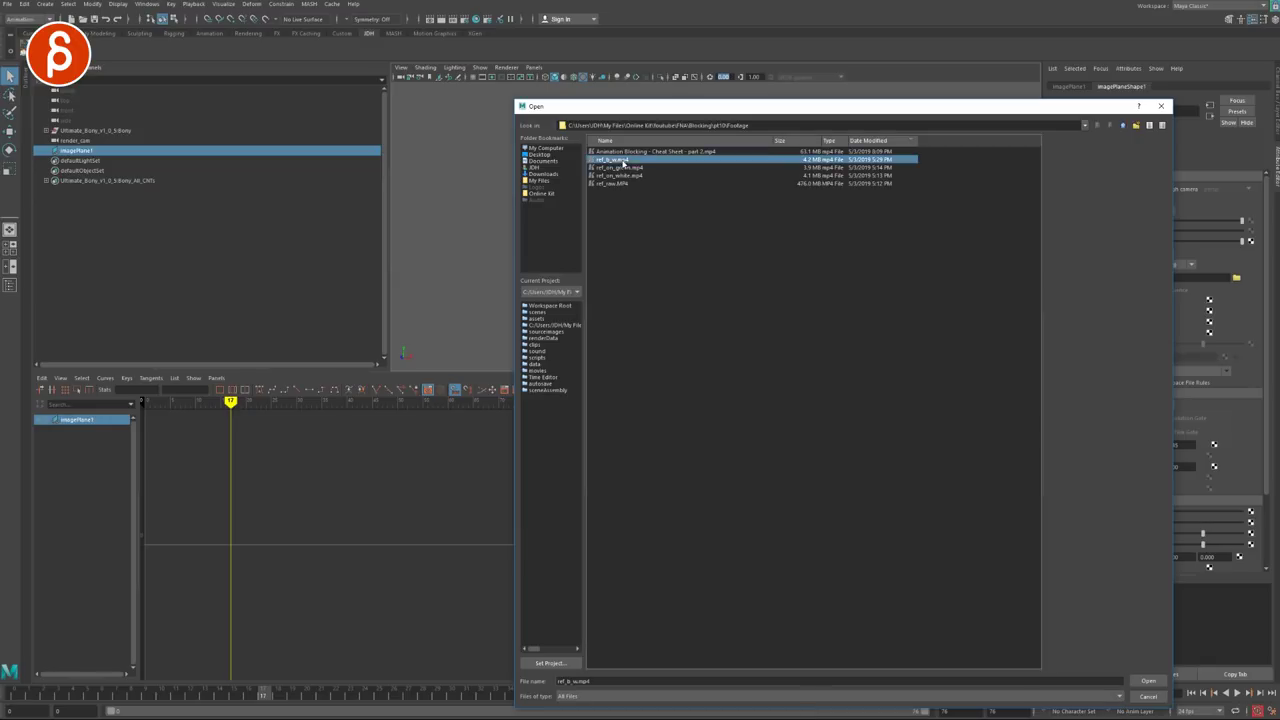
click(1148, 681)
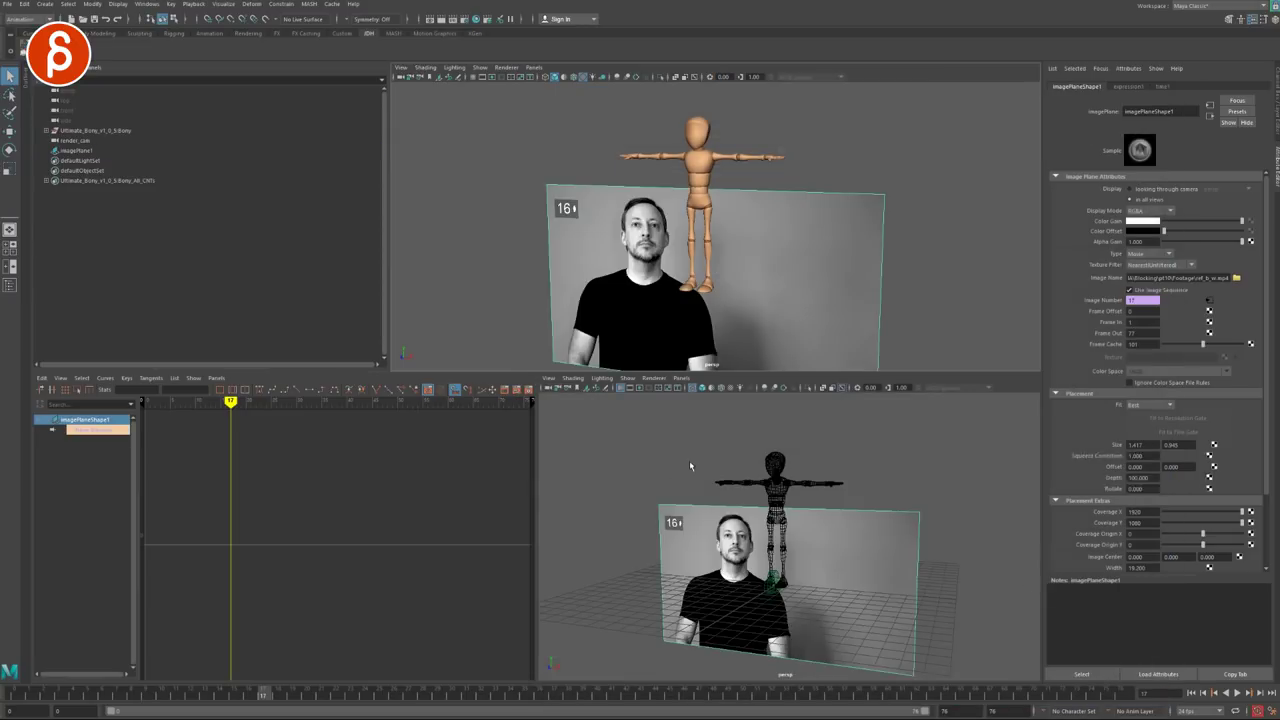
Scrub the timeline back to frame 2 and try resizing the image plane through its Width and Height attributes.
mouse_move(62, 693)
mouse_down()
mouse_move(1150, 693)
mouse_move(40, 680)
mouse_up()
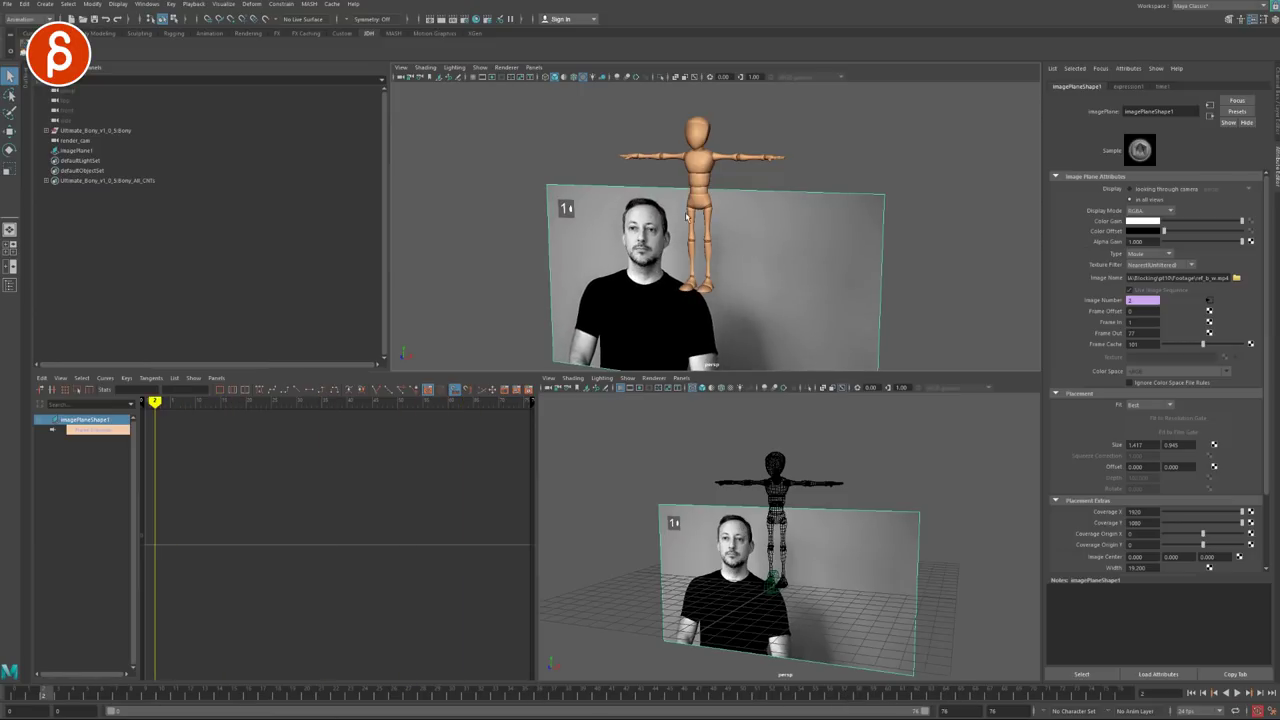
click(1253, 19)
drag(1215, 199, 1215, 207)
mouse_move(963, 225)
middle_down()
mouse_move(975, 230)
mouse_move(940, 235)
mouse_move(953, 238)
mouse_move(945, 222)
middle_up()
Try shifting the image plane through its Image Center X, Y and Z attributes.
drag(1215, 176, 1199, 194)
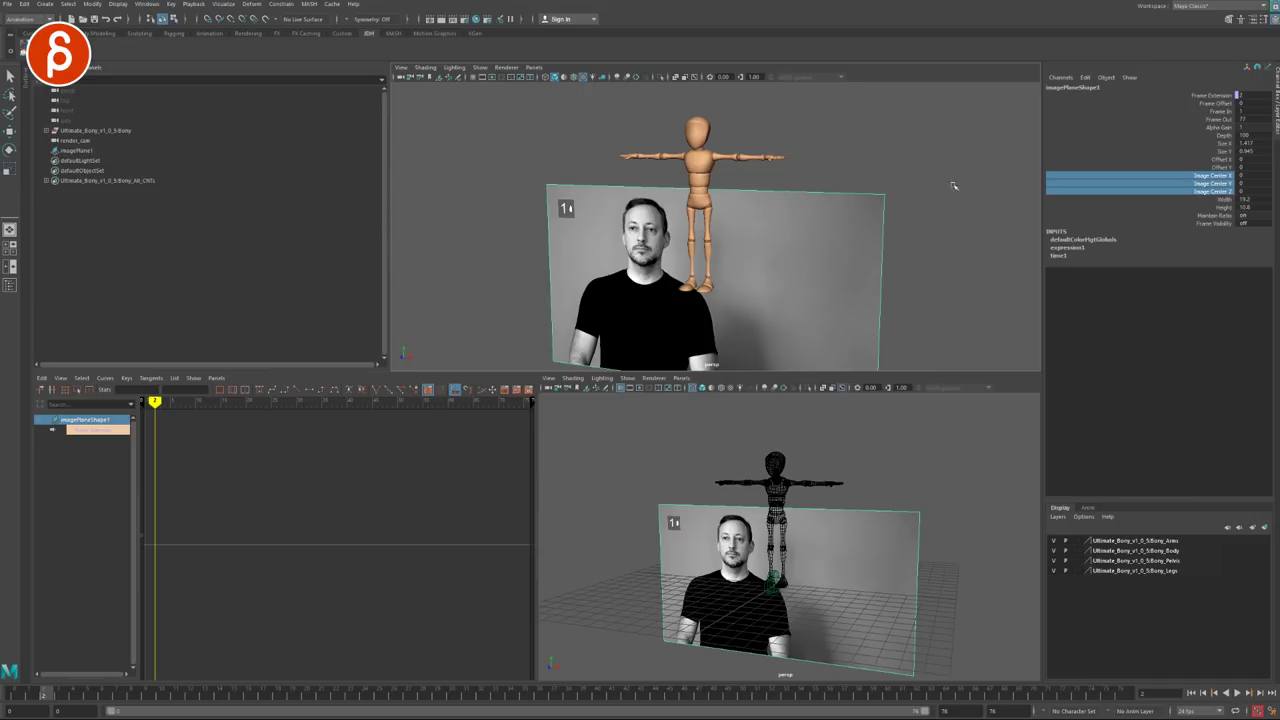
click(1180, 176)
middle_drag(870, 165, 940, 154)
click(1120, 184)
click(1200, 191)
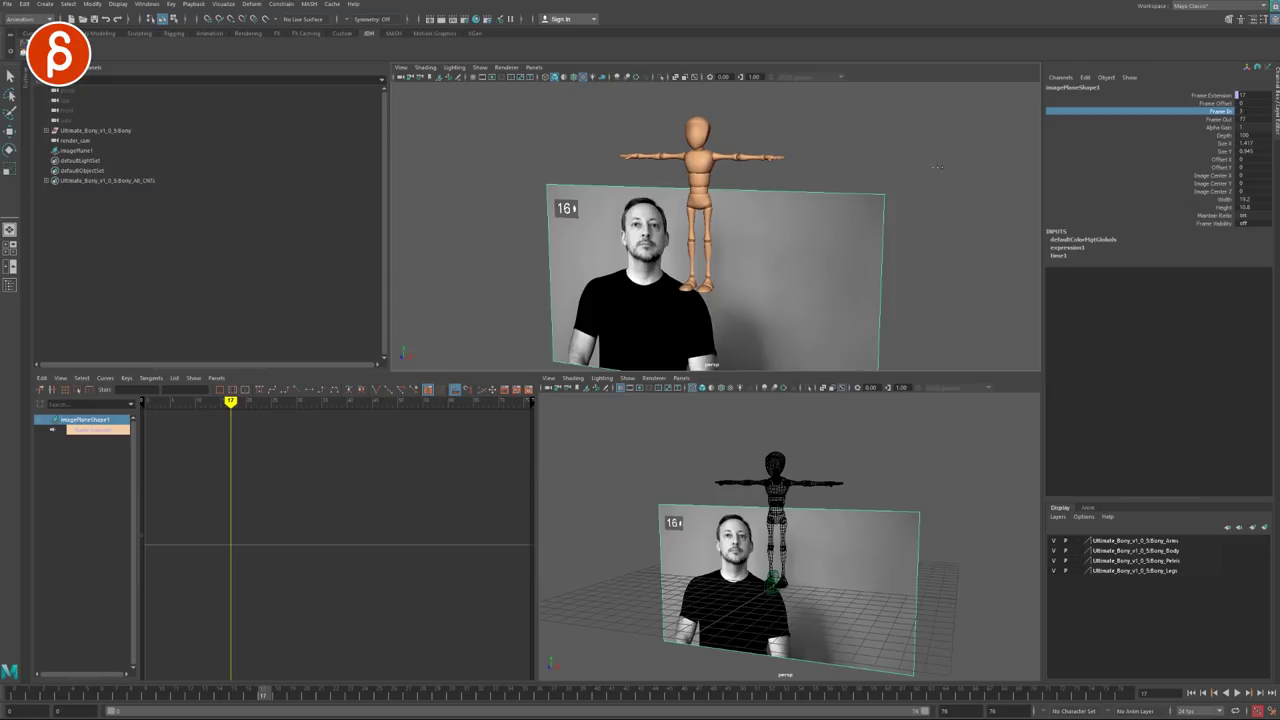
Try adjusting the image plane's Frame In and Frame Offset, undo the change, and select the Frame Out attribute.
mouse_move(938, 167)
middle_down()
mouse_move(904, 166)
mouse_move(951, 168)
mouse_move(920, 166)
mouse_move(950, 152)
mouse_move(935, 151)
middle_up()
click(1215, 103)
key(ctrl+z)
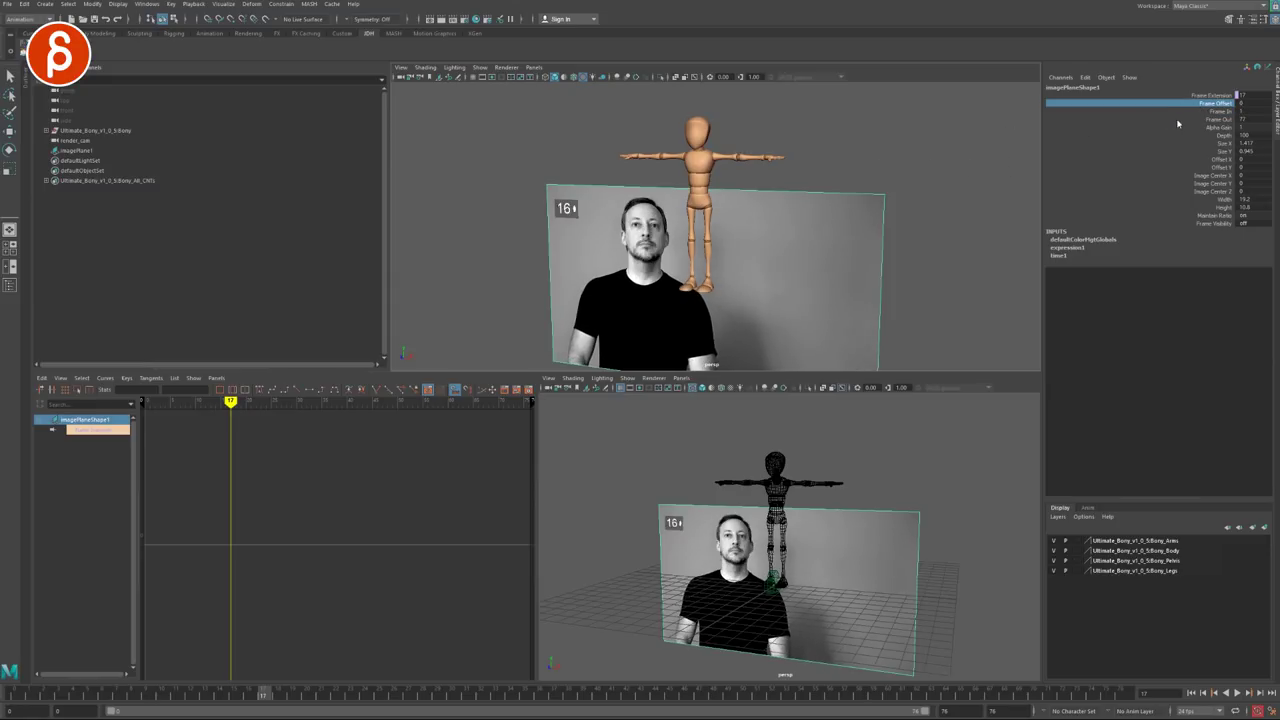
click(1178, 120)
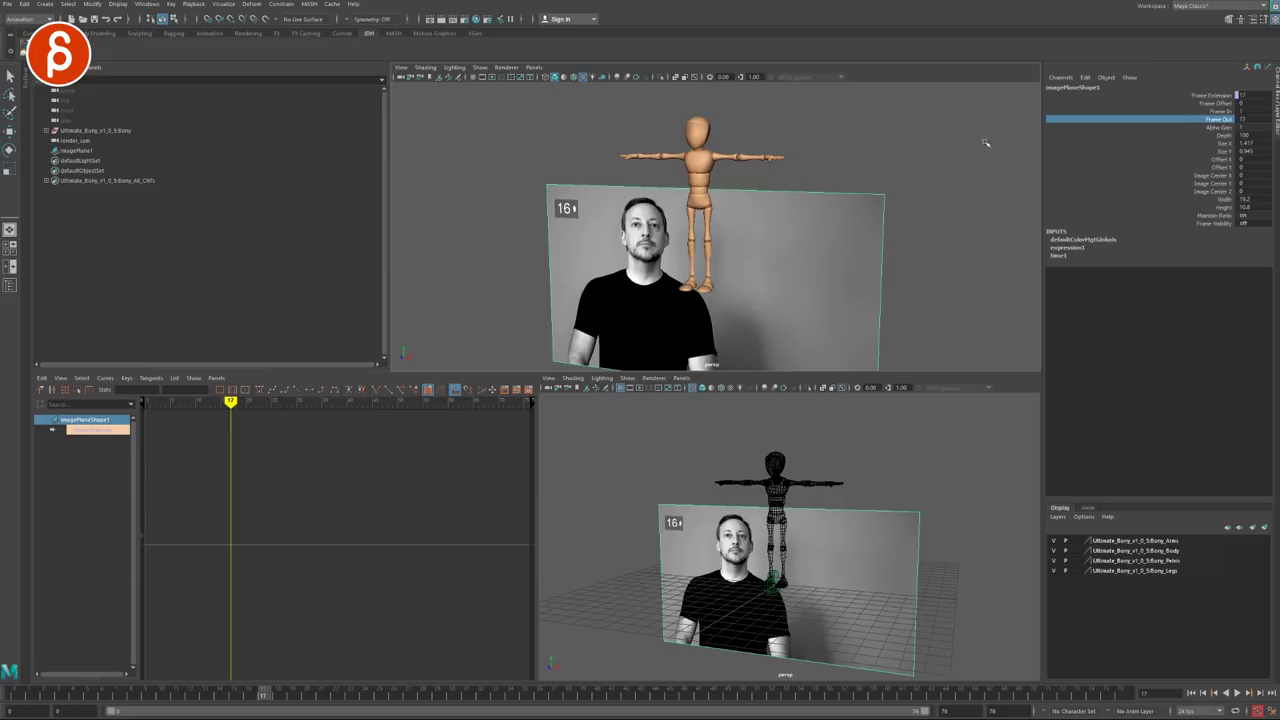
Switch the shaded perspective view to render_cam and frame the character together with the reference image plane.
click(976, 279)
click(534, 67)
click(645, 88)
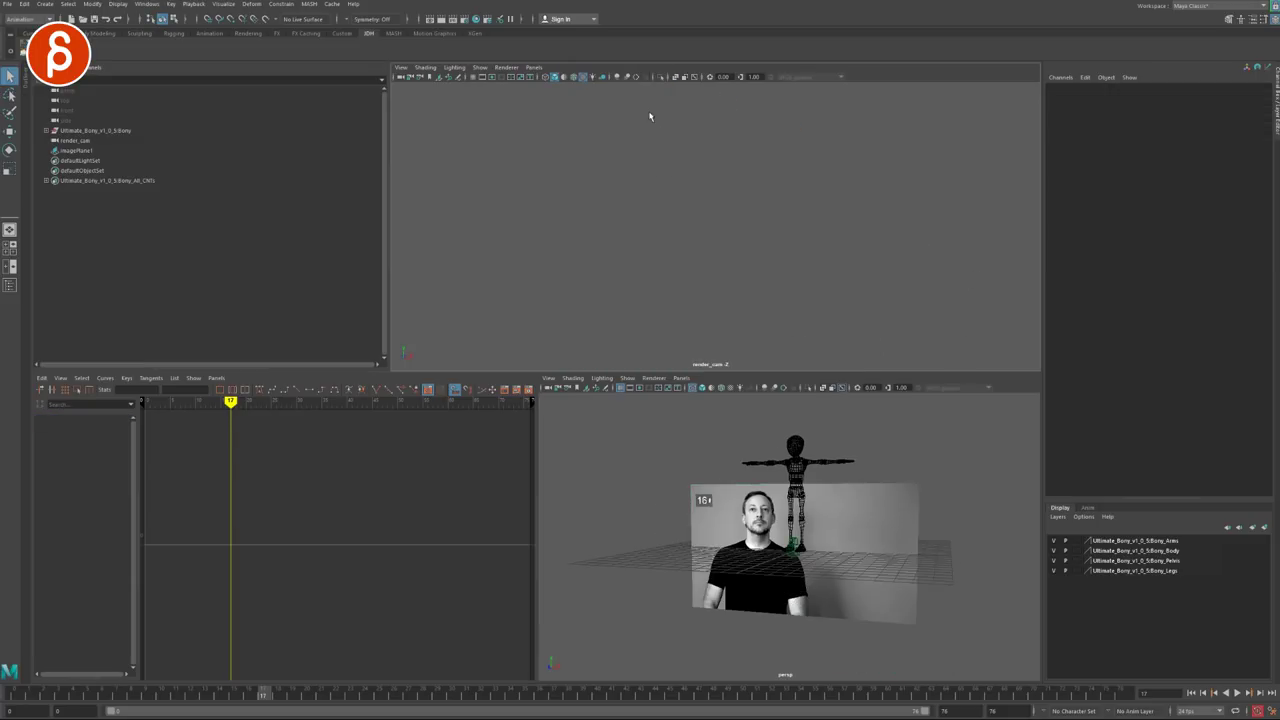
alt+right_drag(679, 271, 634, 248)
alt+middle_drag(634, 248, 760, 330)
alt+right_drag(760, 330, 680, 300)
alt+drag(680, 300, 694, 319)
alt+middle_drag(694, 319, 649, 299)
alt+right_drag(649, 299, 676, 319)
mouse_move(617, 273)
alt+mouse_down()
mouse_move(749, 280)
mouse_move(581, 260)
mouse_move(634, 272)
alt+mouse_up()
alt+middle_drag(634, 272, 610, 256)
alt+drag(610, 256, 609, 262)
Set the image plane to display only when looking through render_cam, and check the perspective view.
click(609, 260)
key(ctrl+a)
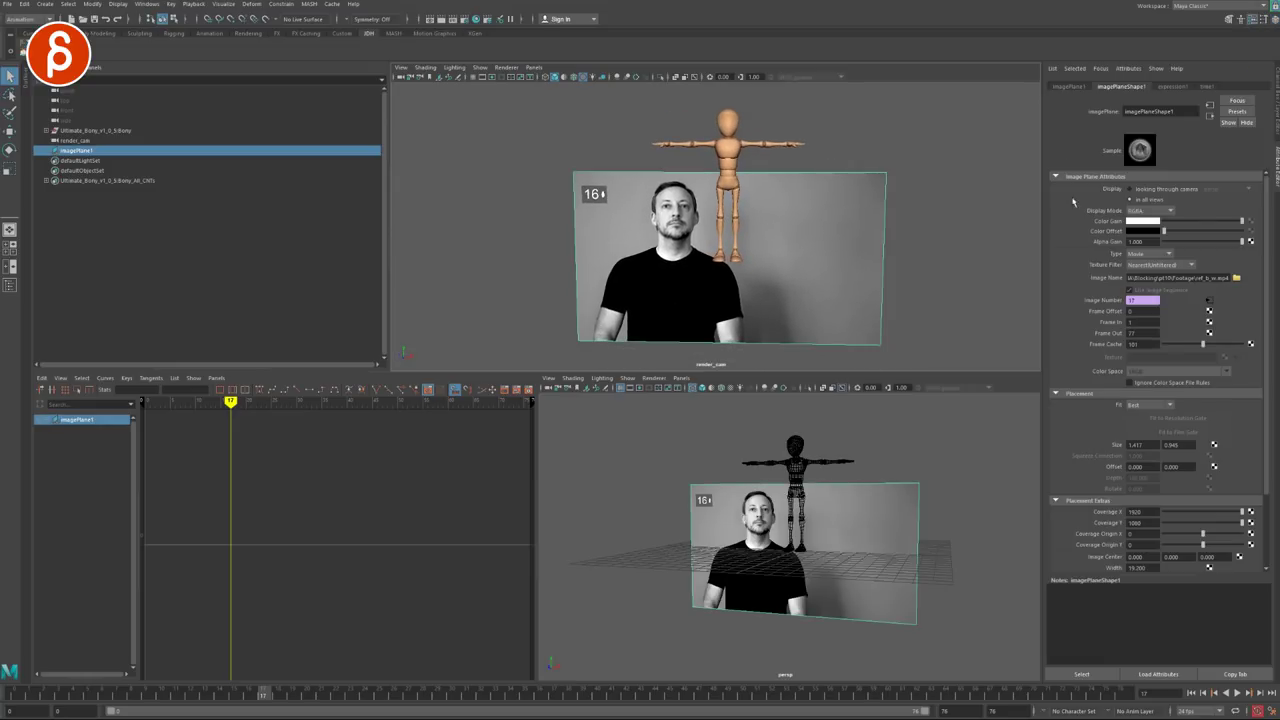
click(1150, 190)
click(1213, 189)
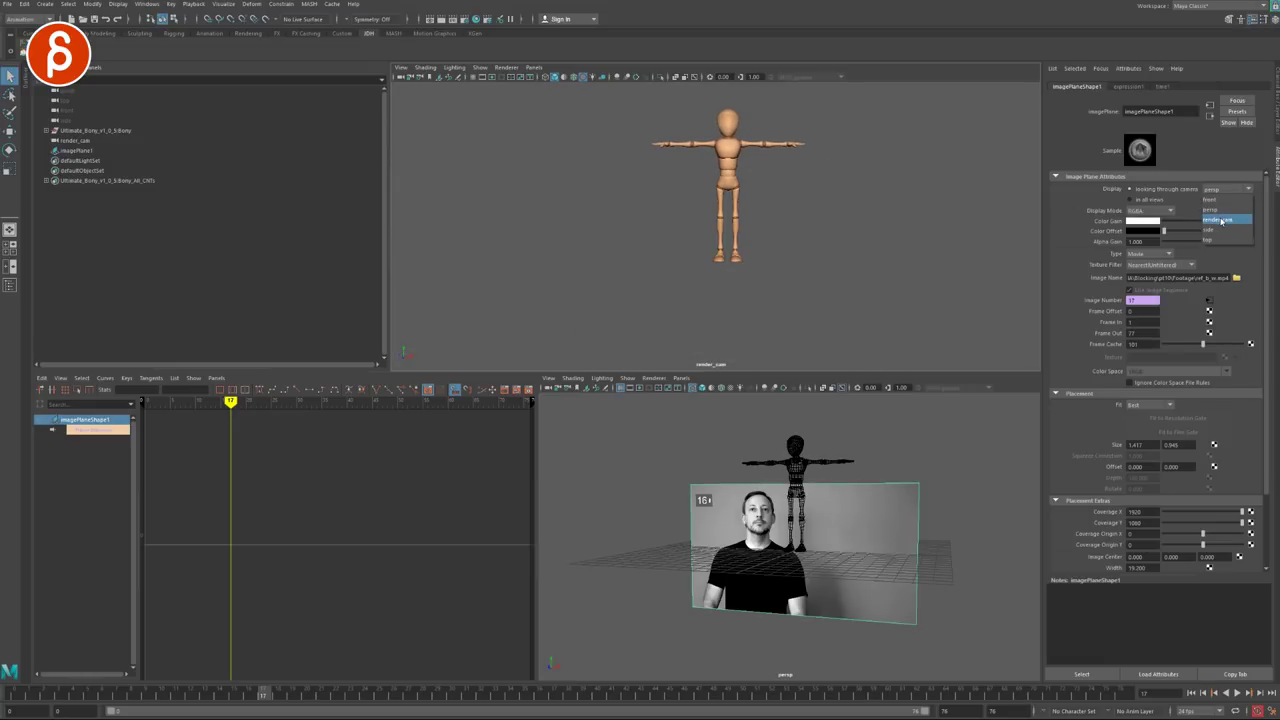
click(1220, 220)
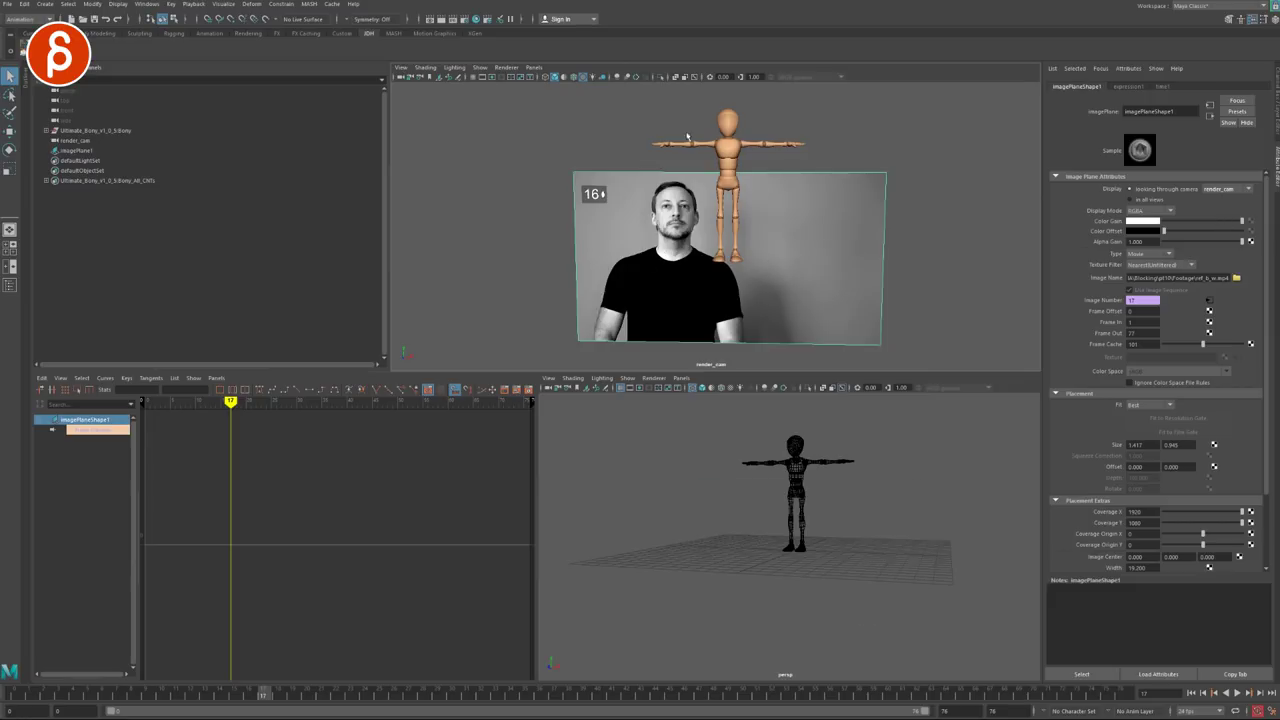
mouse_move(731, 495)
alt+mouse_down()
mouse_move(666, 509)
mouse_move(706, 536)
mouse_move(745, 505)
mouse_move(734, 514)
alt+mouse_up()
Set the image plane to display in all views and reframe it with the character in the wireframe perspective view.
click(1130, 199)
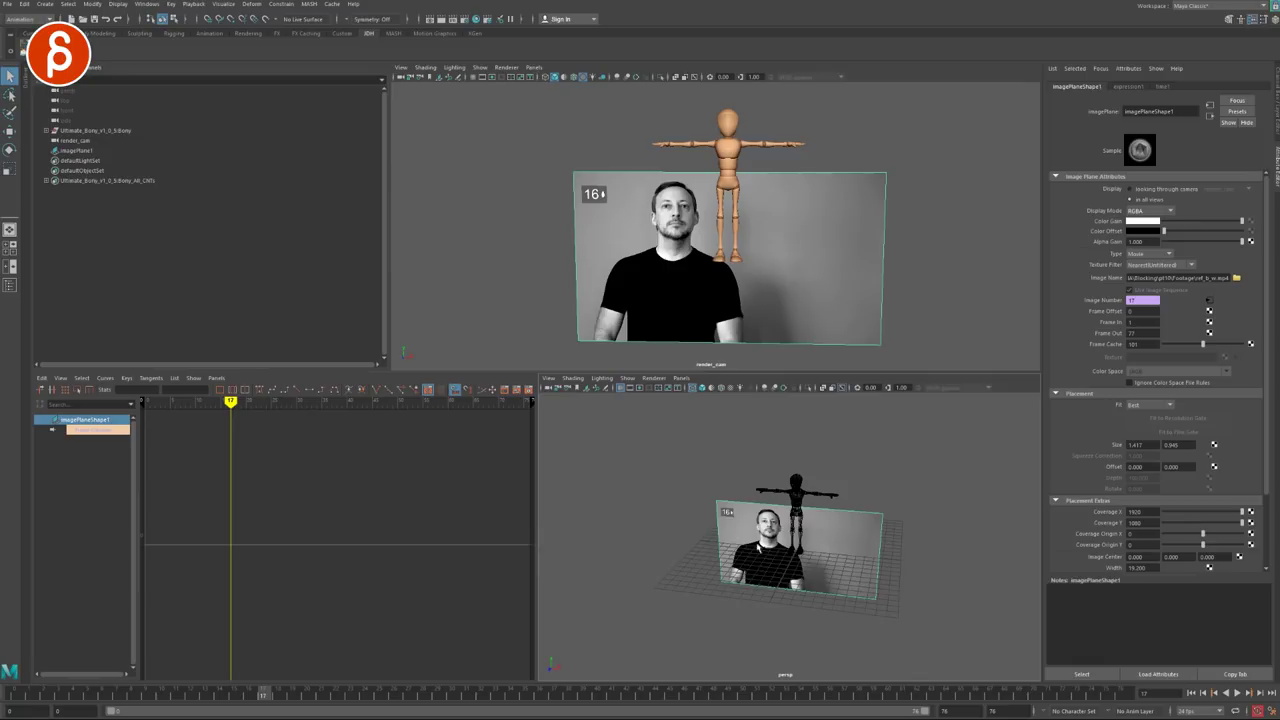
alt+middle_drag(704, 568, 737, 528)
alt+right_drag(703, 525, 790, 595)
alt+drag(790, 595, 871, 589)
alt+right_drag(871, 589, 806, 540)
alt+middle_drag(806, 540, 876, 567)
alt+drag(875, 567, 767, 567)
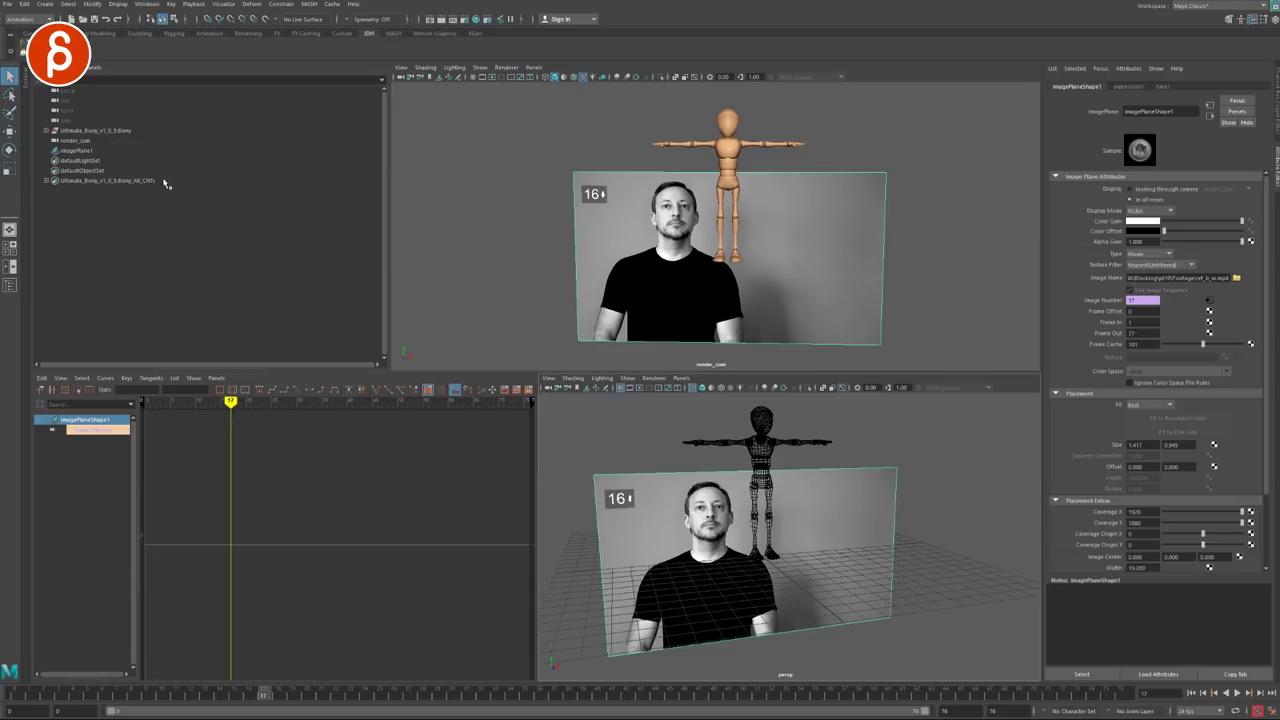
Group imagePlane1 and rename the group ref_plate.
click(76, 150)
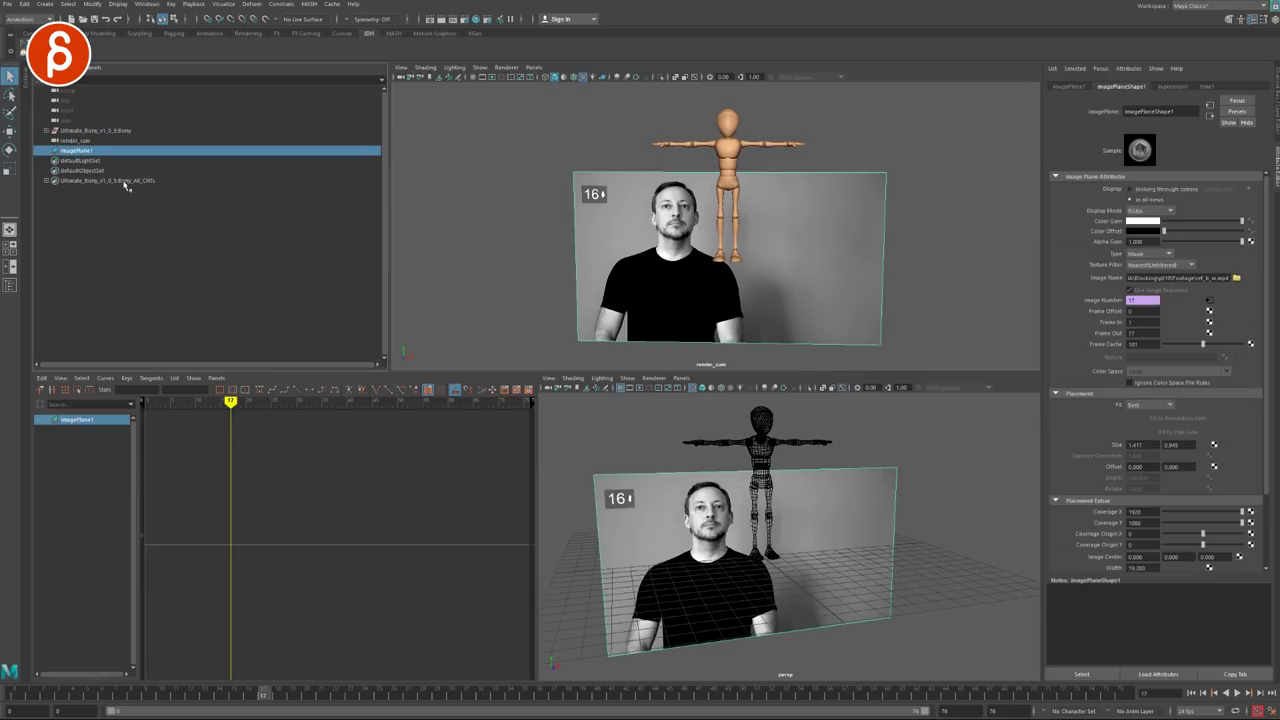
key(ctrl+g)
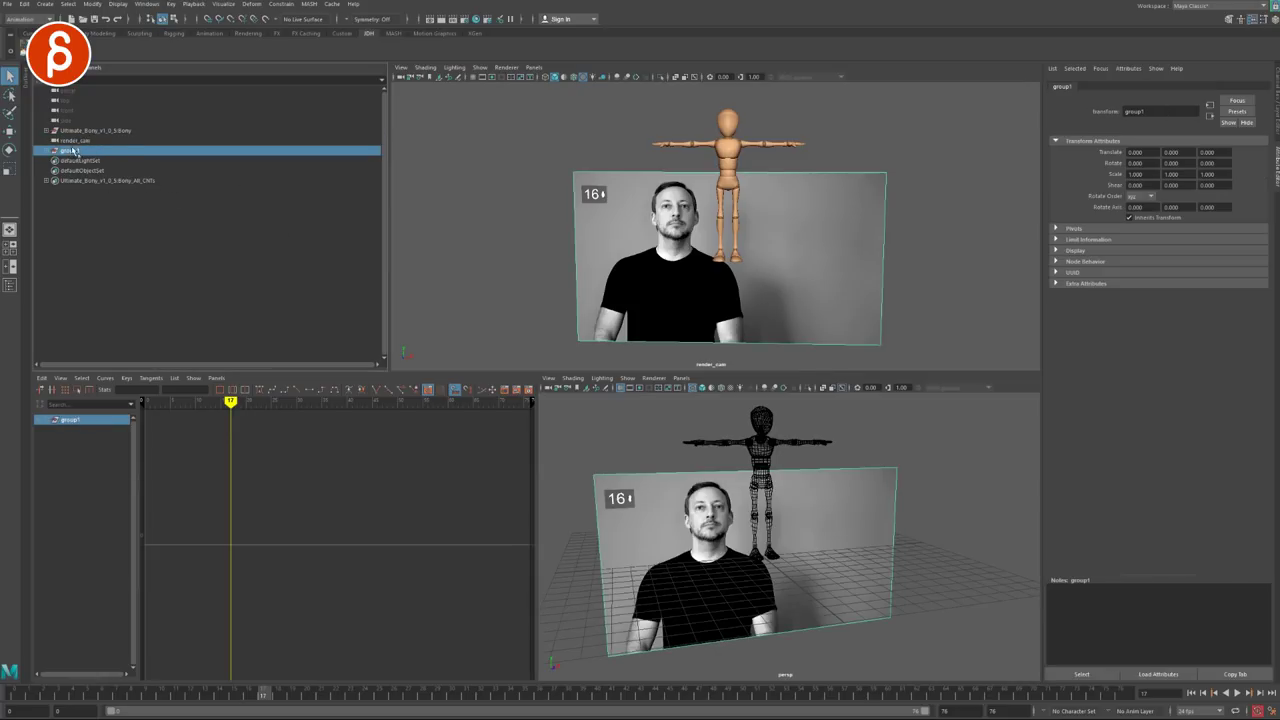
double_click(72, 151)
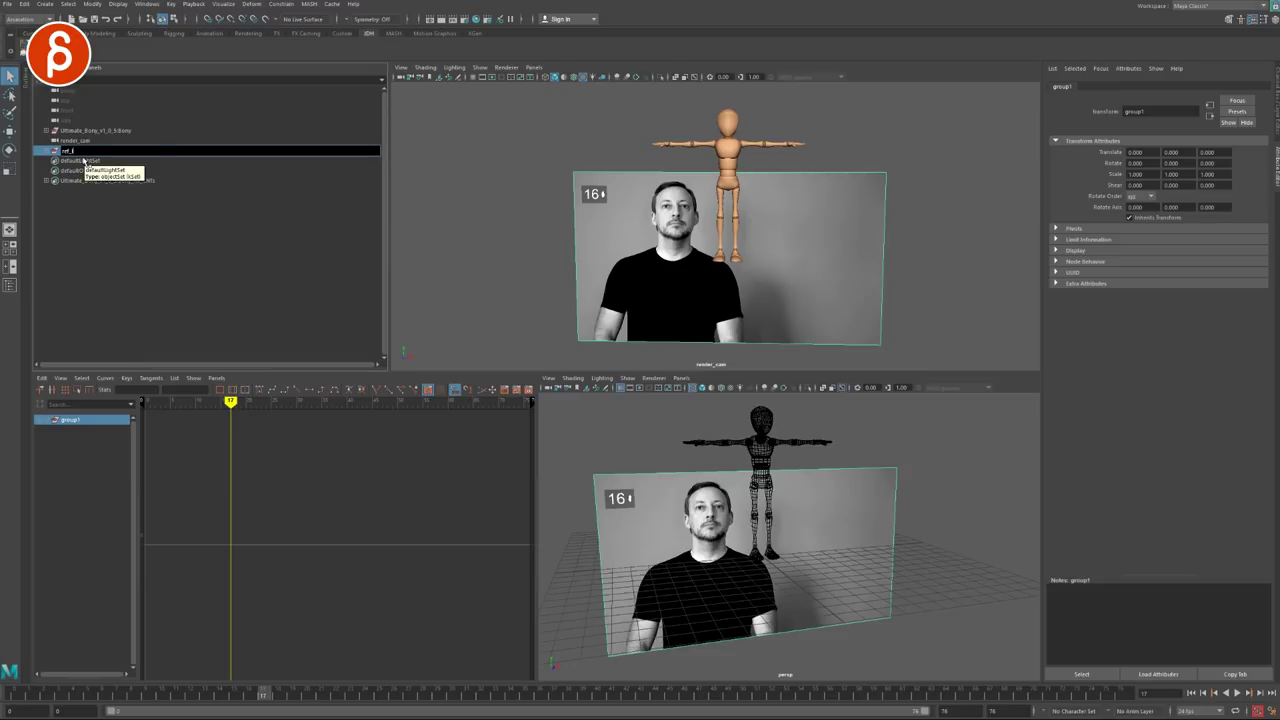
text(ref_plate)
key(Return)
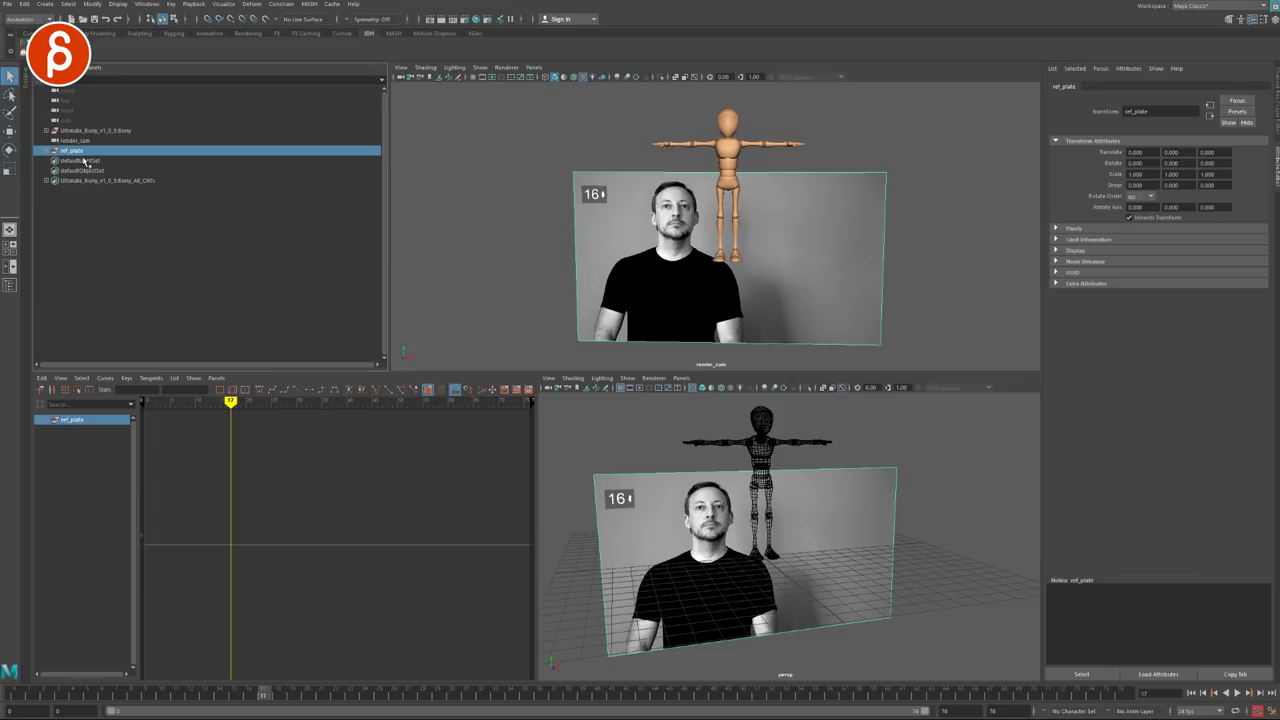
Constrain ref_plate to render_cam with a point constraint and an orient constraint.
click(75, 141)
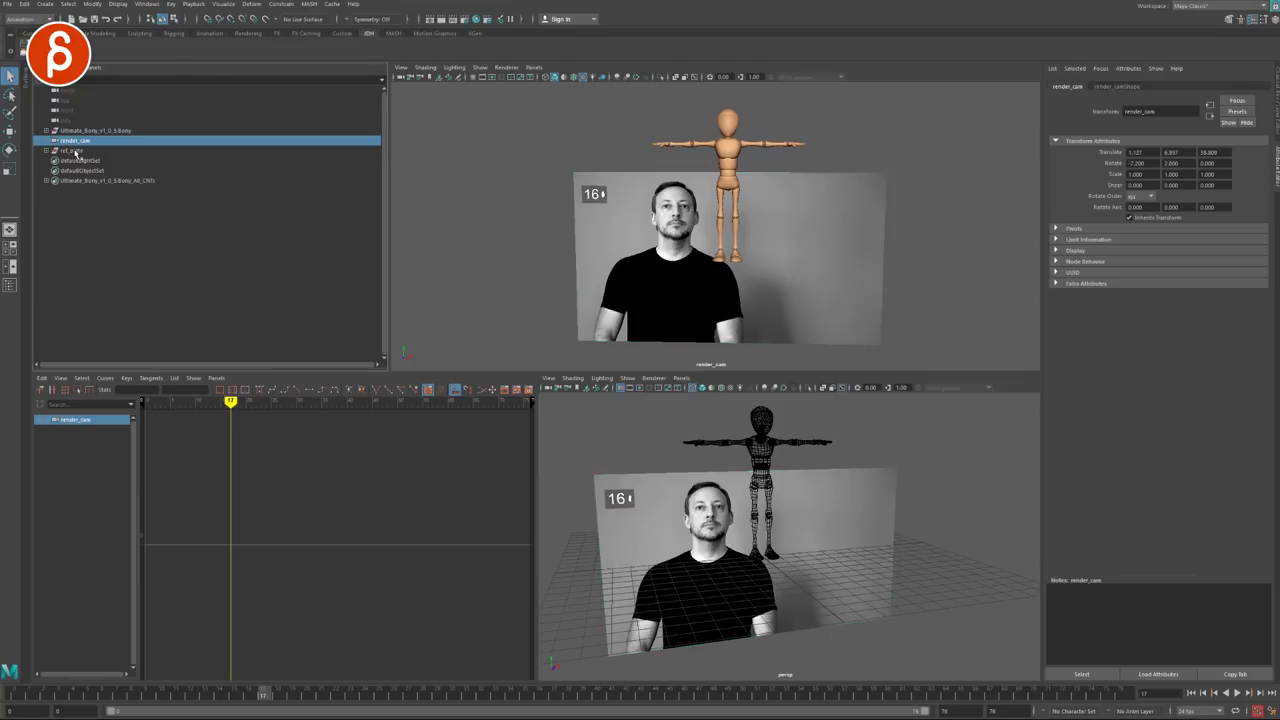
ctrl+click(75, 151)
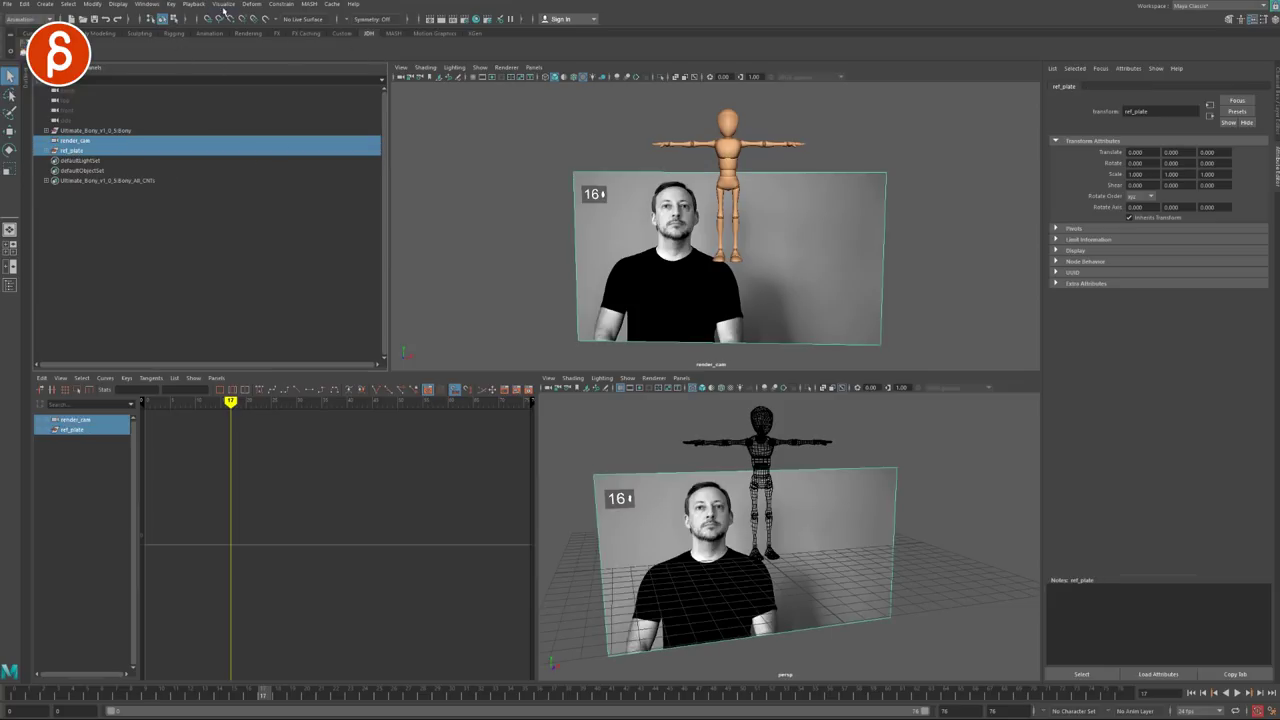
click(225, 5)
click(295, 39)
click(275, 5)
click(292, 50)
Select imagePlane1 inside the ref_plate group and move and scale it so it sits beside the character in the render_cam view.
click(46, 151)
click(82, 160)
key(f)
alt+right_drag(881, 581, 634, 483)
alt+drag(860, 530, 686, 557)
alt+middle_drag(774, 583, 700, 583)
alt+drag(700, 583, 986, 466)
alt+drag(800, 570, 885, 478)
alt+drag(610, 259, 706, 292)
alt+middle_drag(706, 292, 712, 293)
drag(754, 151, 562, 217)
key(r)
key(w)
key(r)
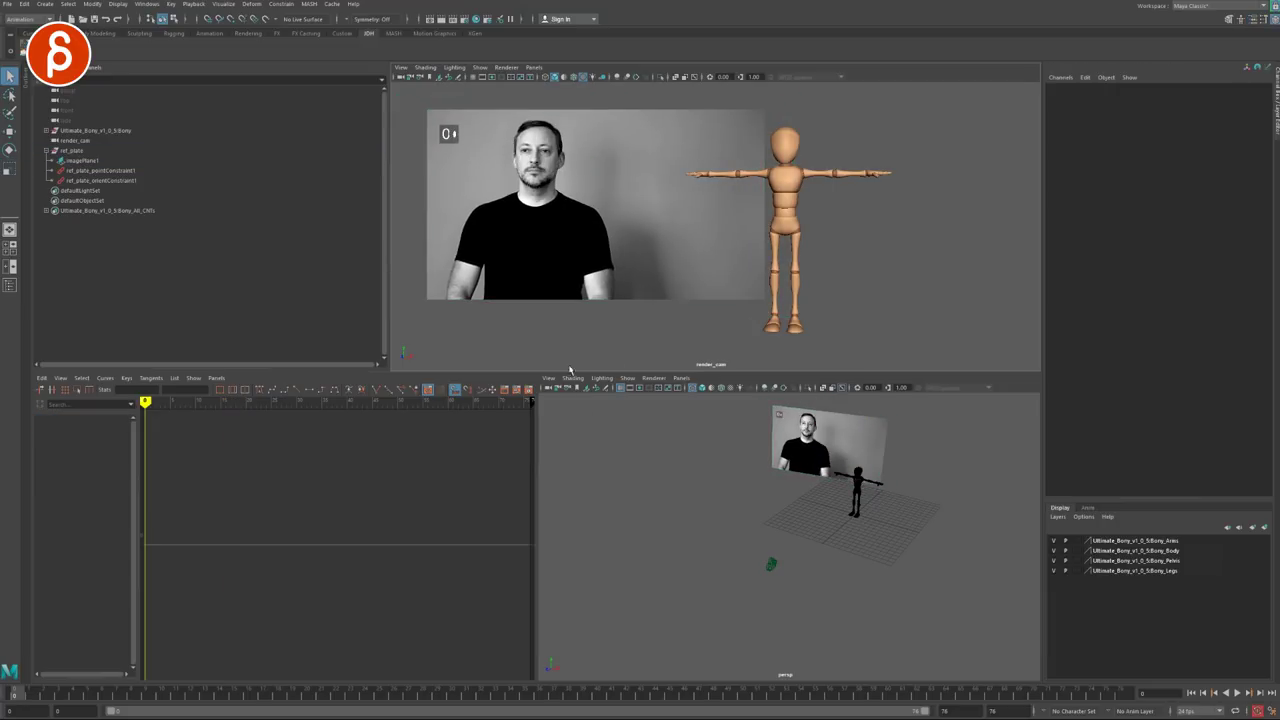
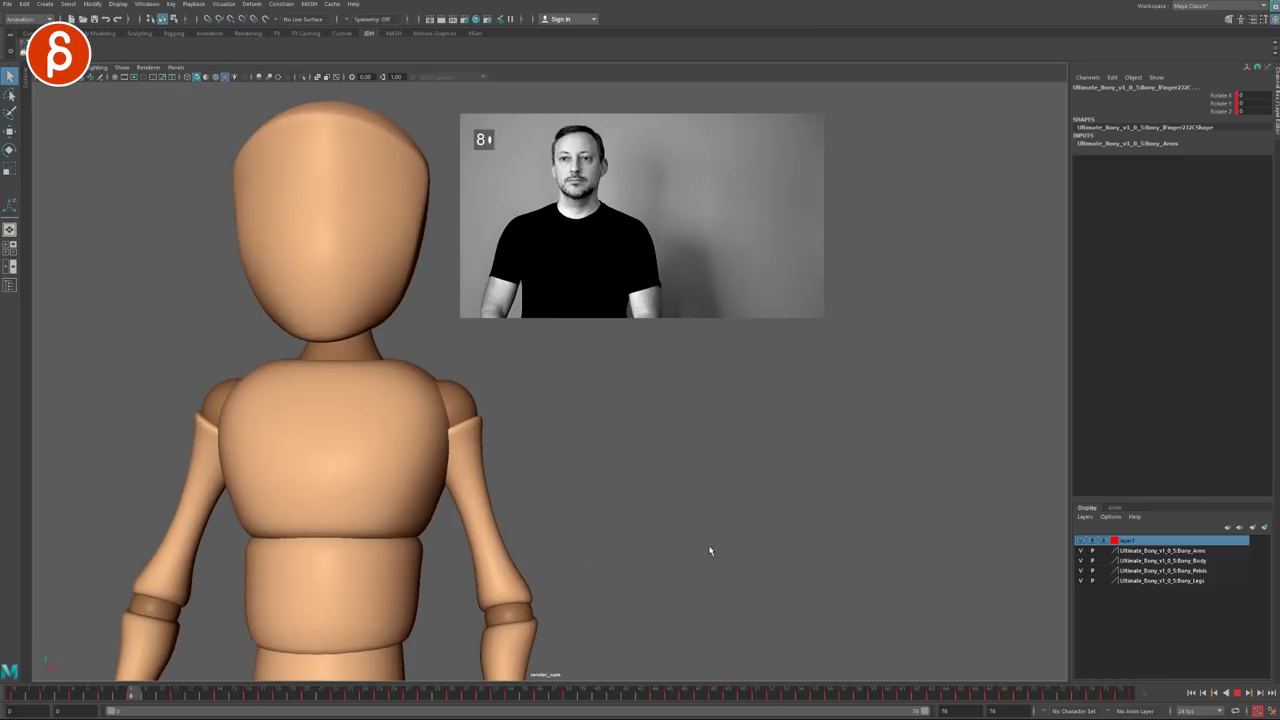
Play the animation through render_cam beside the reference video, and close the roto_ref.mov player window.
click(104, 697)
key(alt+v)
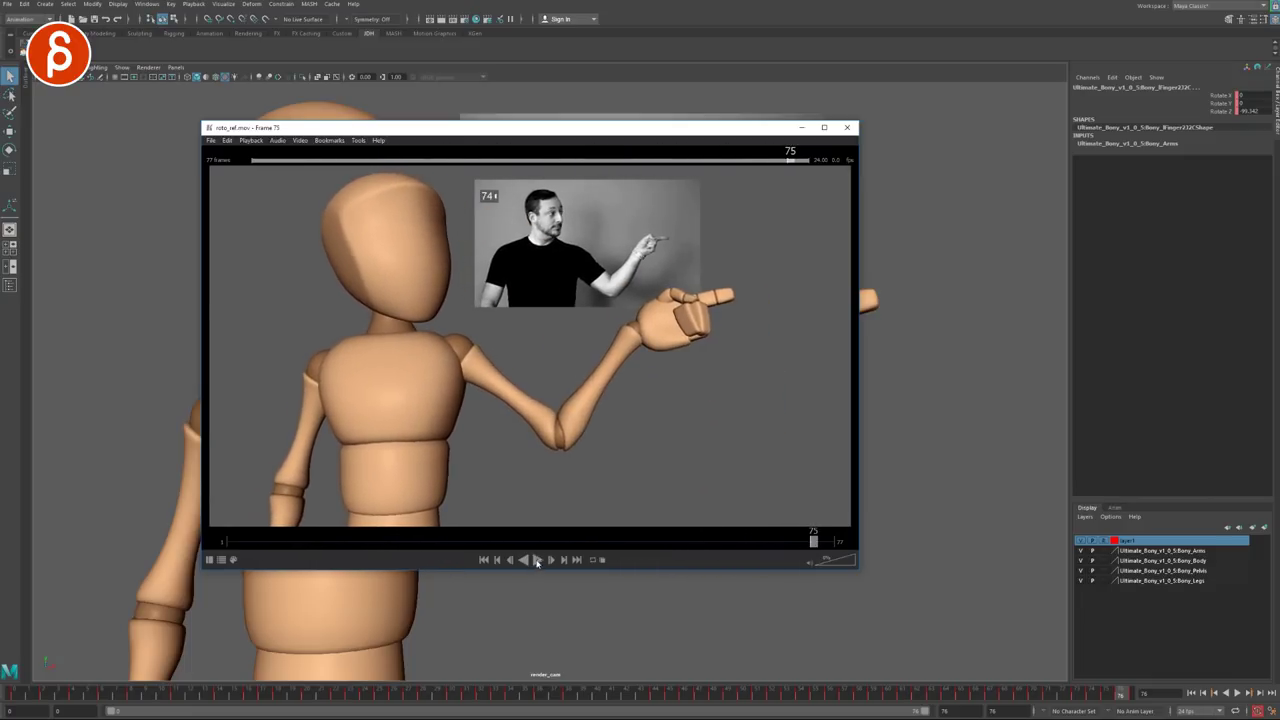
click(846, 129)
Examine the animation curves of the pointing arm's IK wrist control, and deselect the control.
key(space)
alt+middle_drag(755, 580, 751, 540)
mouse_move(751, 540)
alt+mouse_down()
mouse_move(723, 540)
mouse_move(750, 540)
alt+mouse_up()
click(952, 472)
key(f)
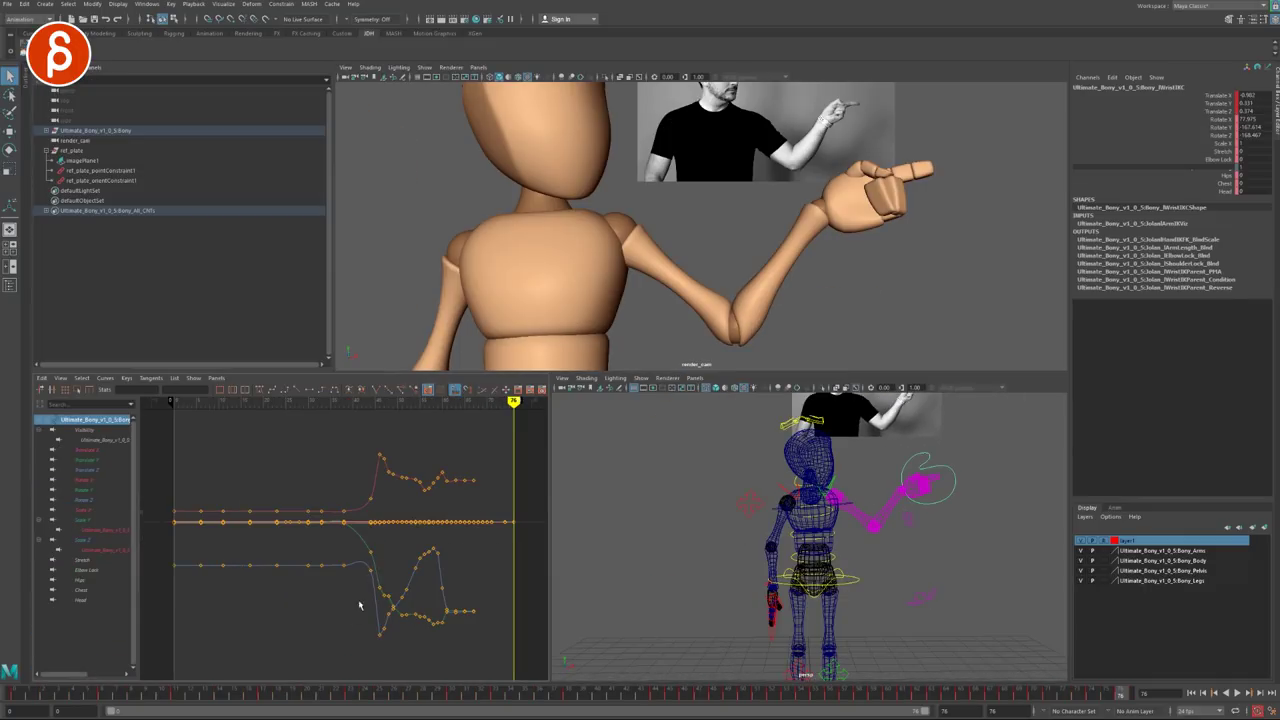
drag(479, 453, 508, 437)
key(f)
mouse_move(437, 549)
alt+right_down()
mouse_move(416, 544)
mouse_move(441, 564)
alt+right_up()
alt+middle_drag(439, 567, 455, 557)
click(708, 547)
Play the animation in the enlarged render_cam view and scrub through the frames to compare the pose with the reference.
key(space)
key(alt+v)
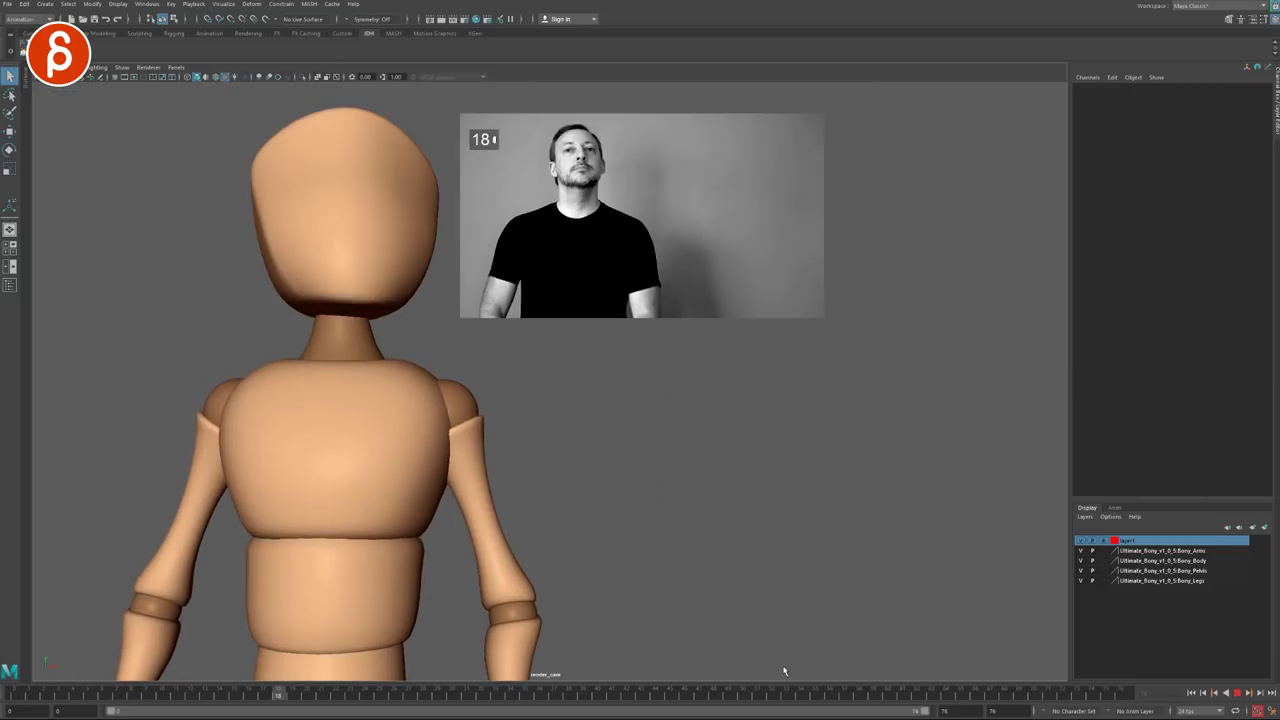
drag(876, 698, 1036, 700)
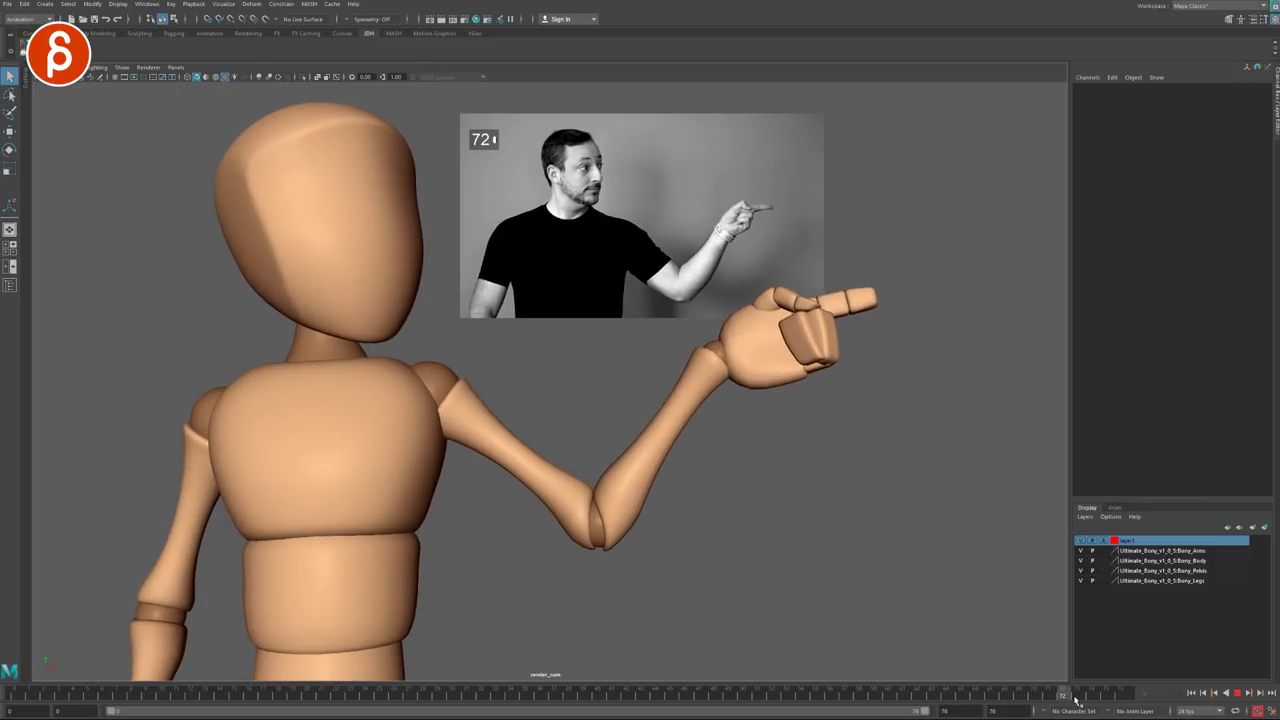
drag(855, 680, 551, 675)
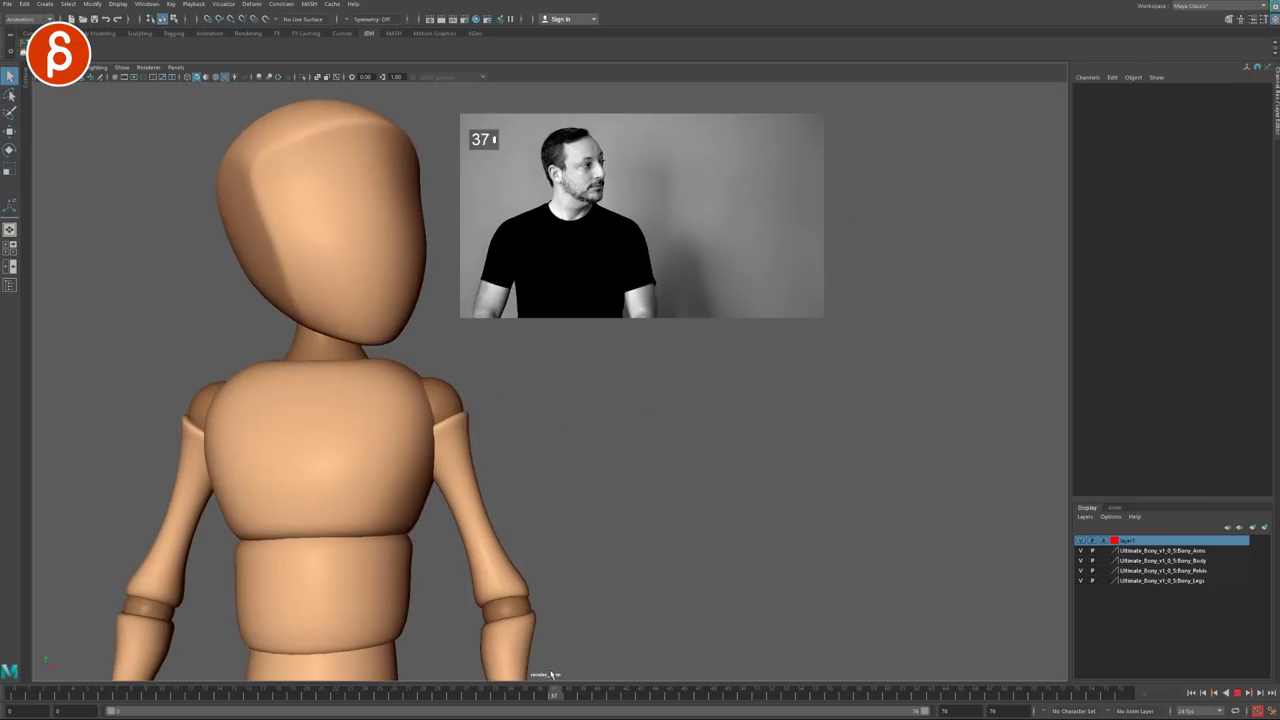